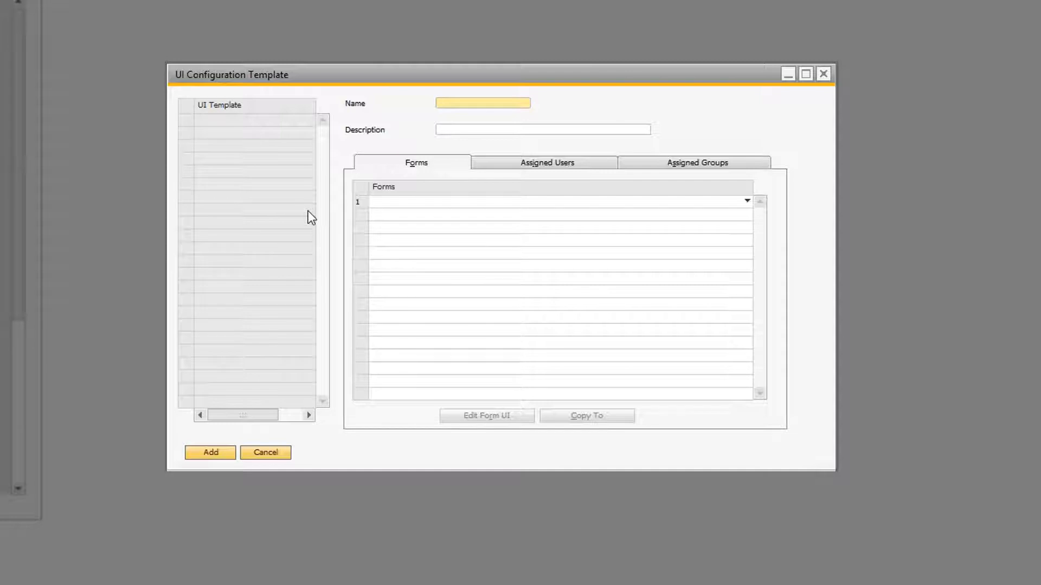
Create a UI configuration template with BP Master Data as both its name and description.
type("BP Master Data")
left_click(455, 130)
type("BP M")
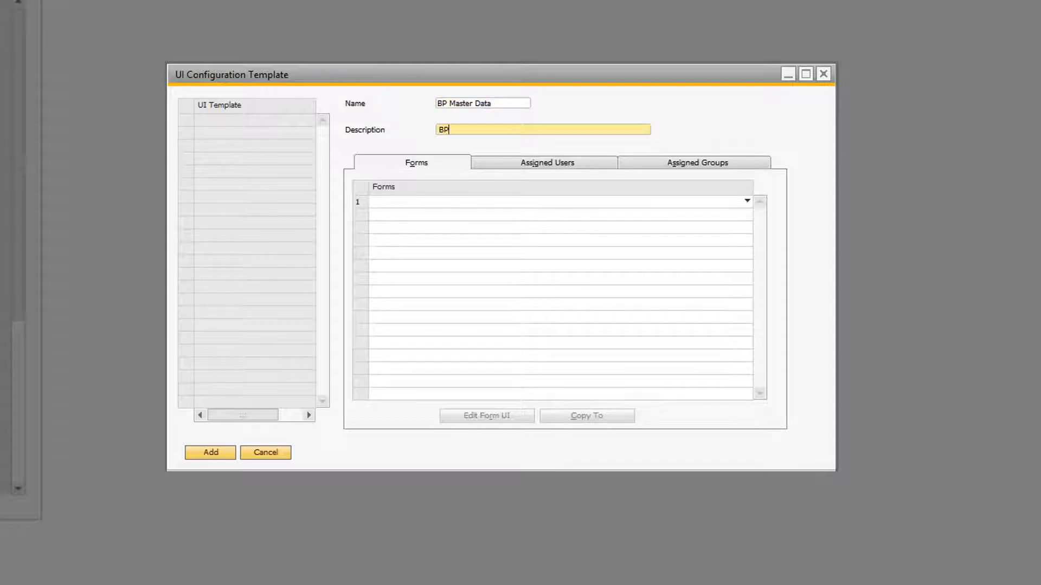
type("aster Data")
left_click(211, 453)
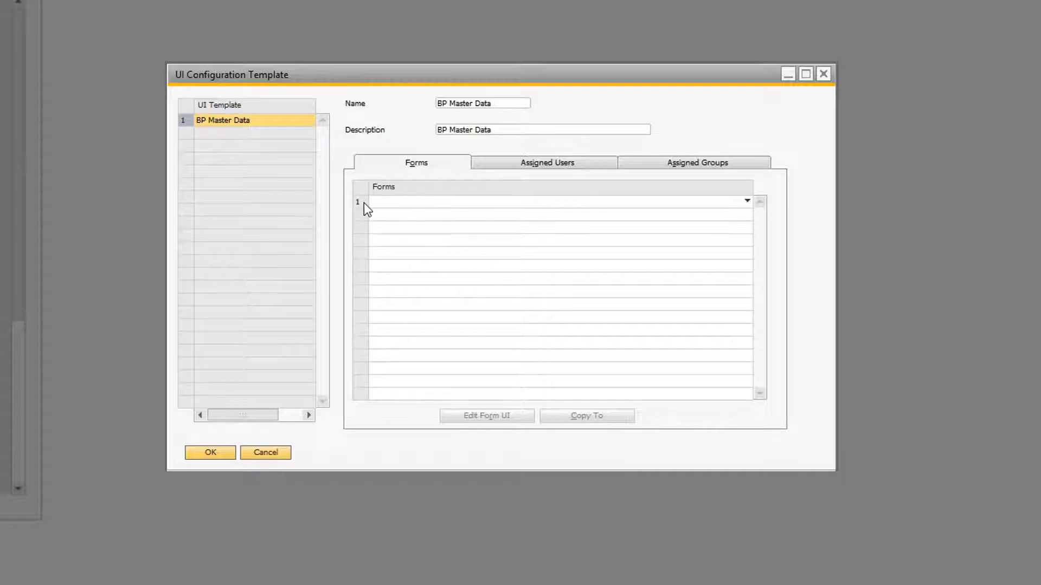
Add the Business Partner Master Data form to the template, save the change, and open that form for UI editing.
left_click(407, 203)
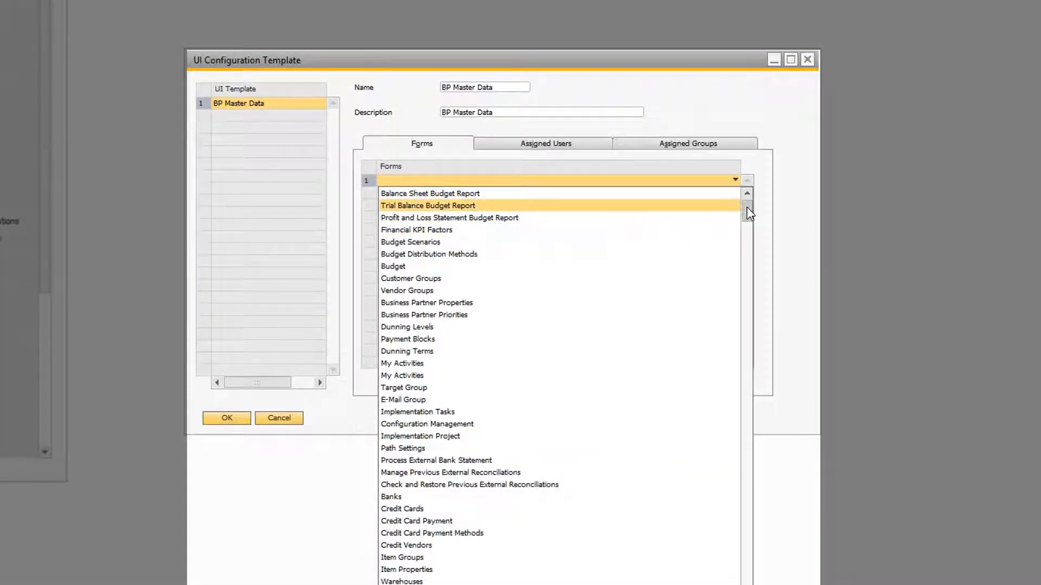
left_click_drag(747, 208, 758, 348)
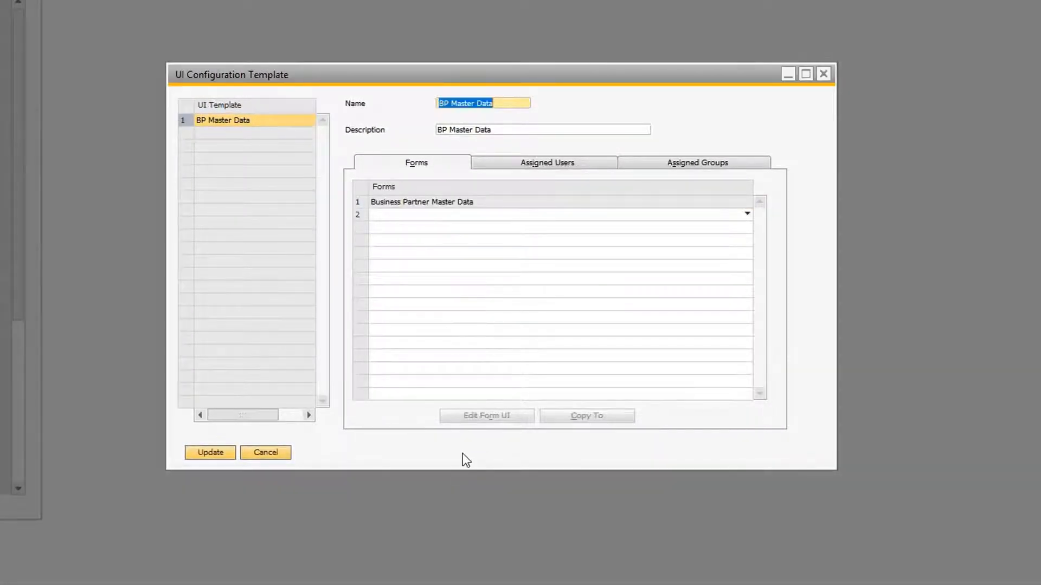
left_click(211, 453)
left_click(359, 203)
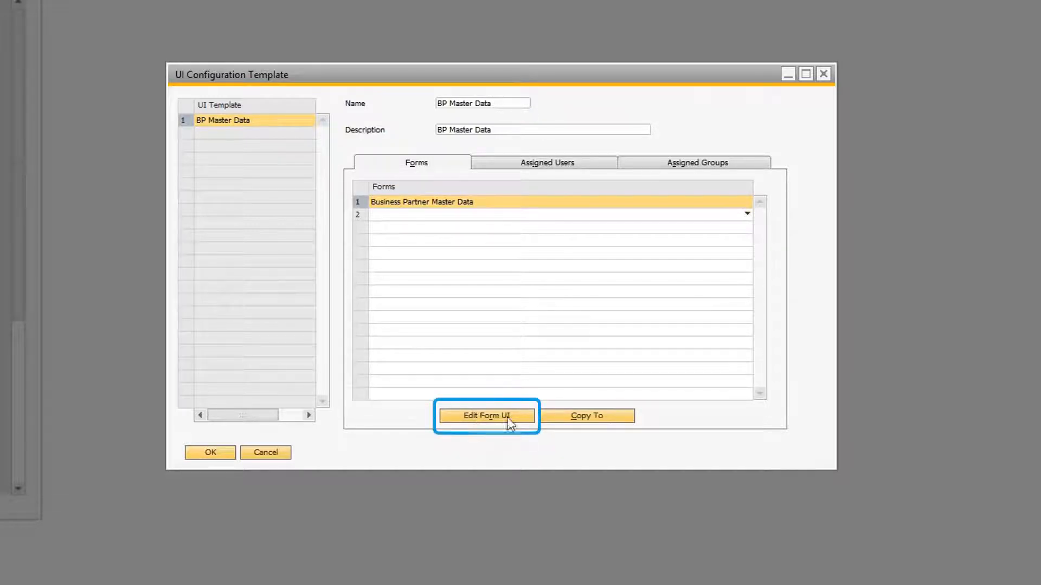
left_click(491, 416)
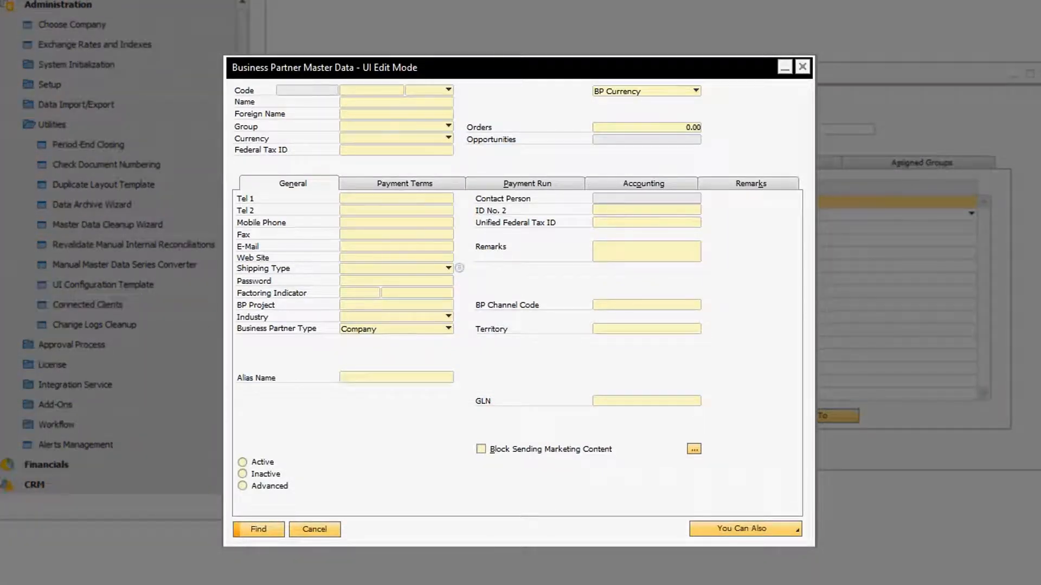
Move the Tel 1 field into the empty space below Business Partner Type and hide it.
left_click(356, 199)
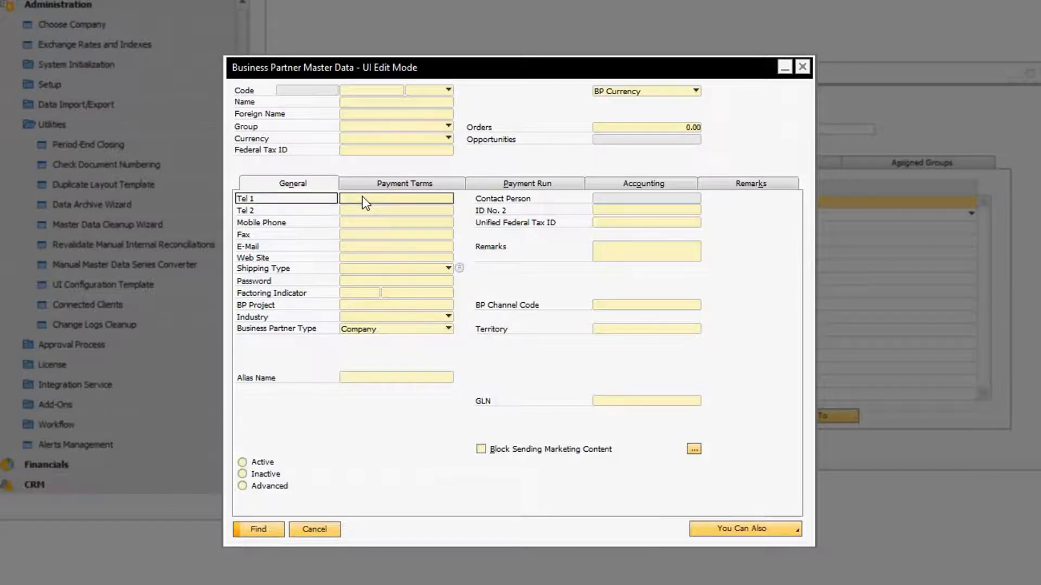
left_click_drag(362, 197, 359, 342)
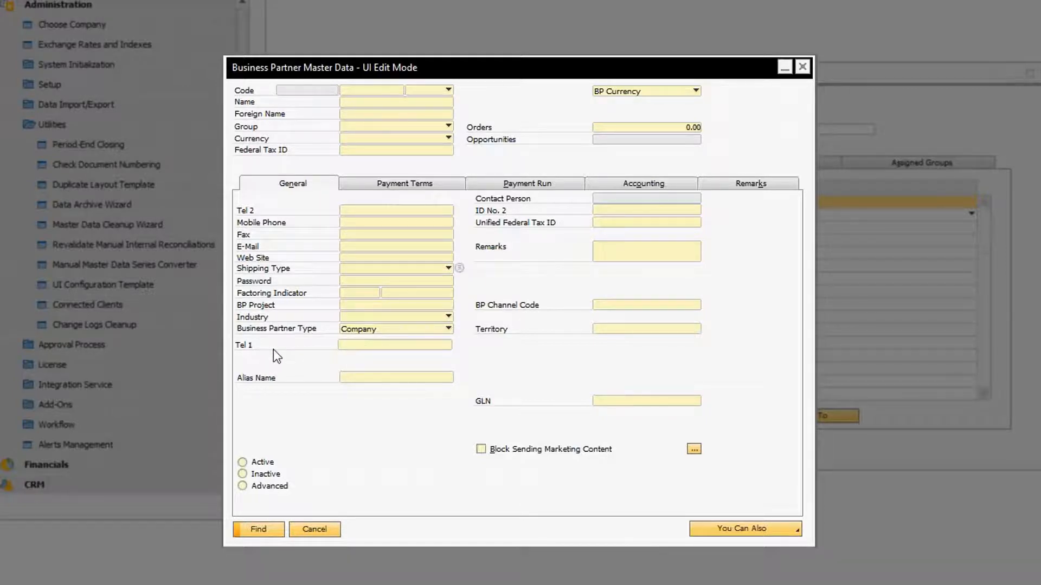
right_click(353, 346)
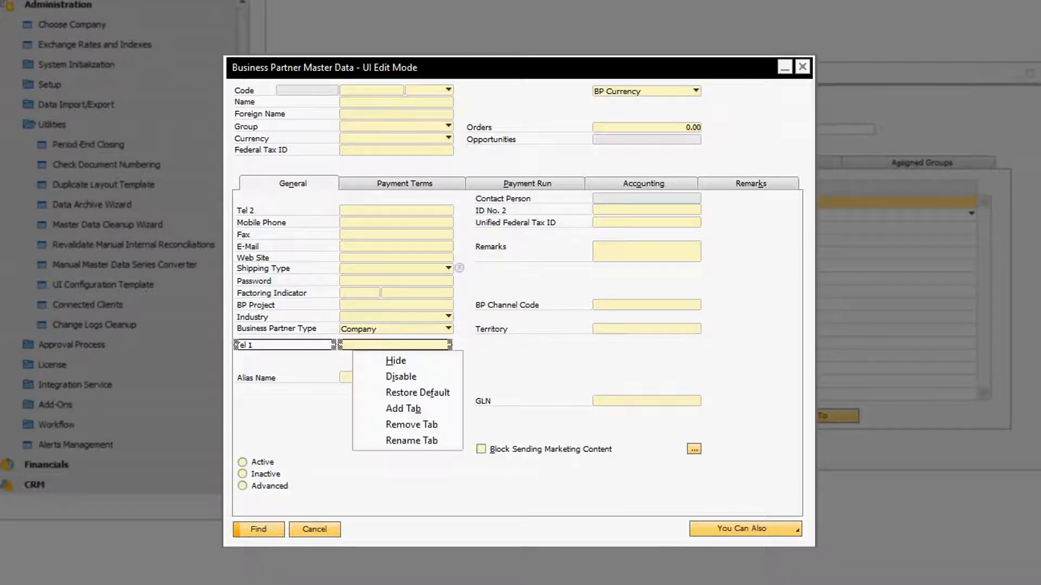
left_click(401, 361)
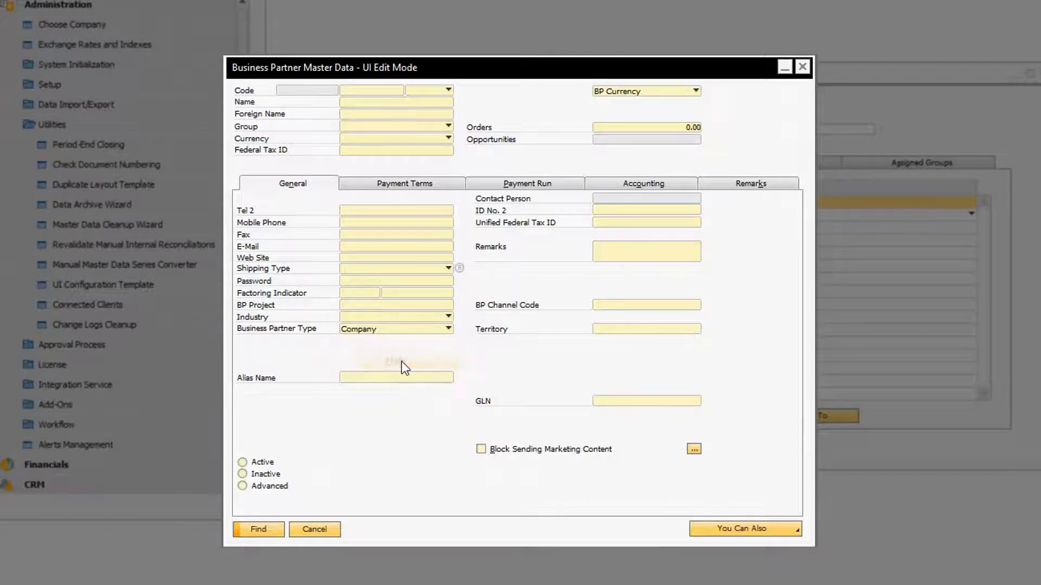
Disable the Alias Name field on the General tab.
right_click(353, 348)
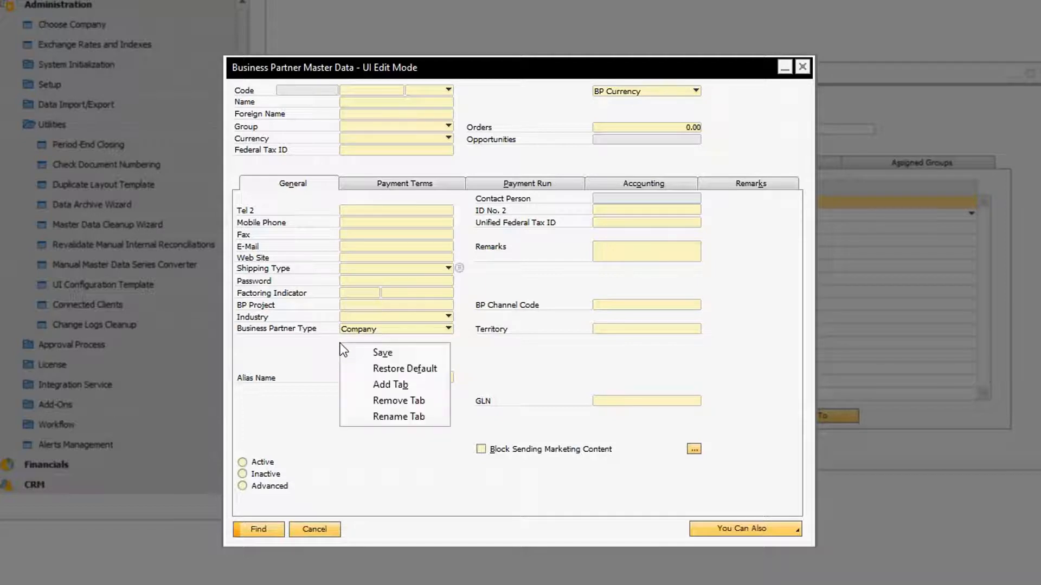
key("Escape")
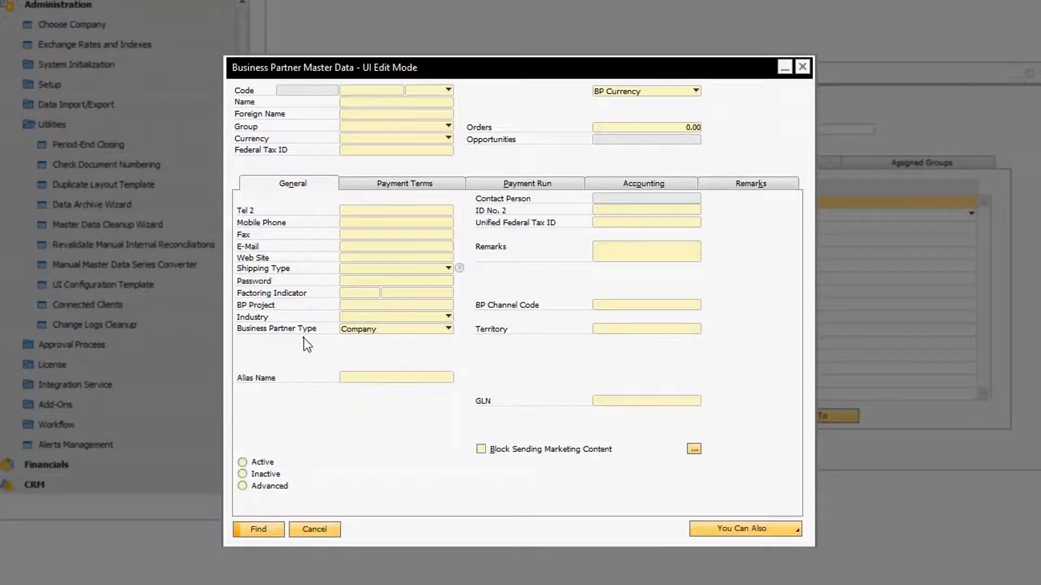
right_click(383, 378)
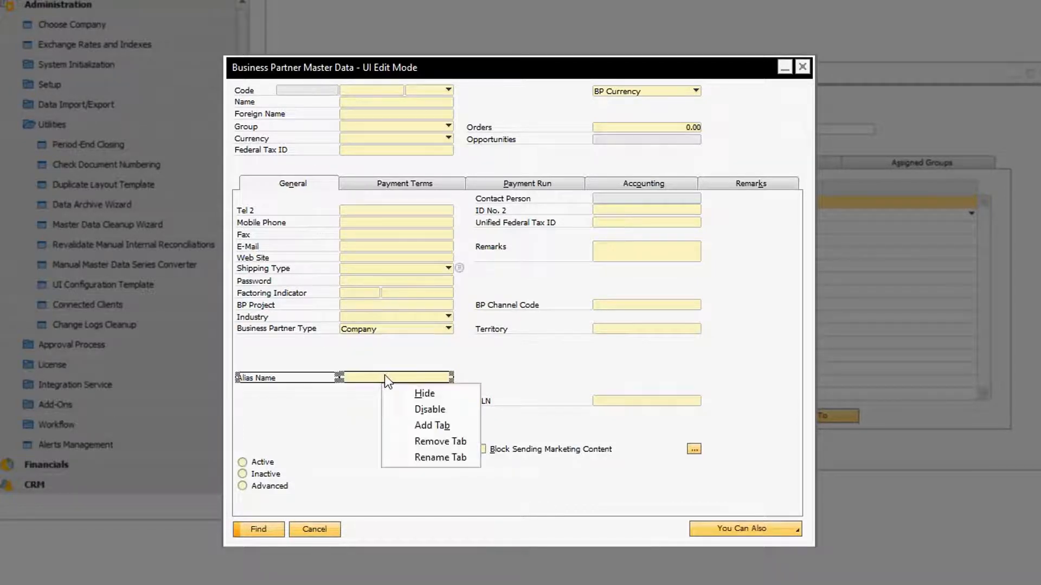
left_click(435, 408)
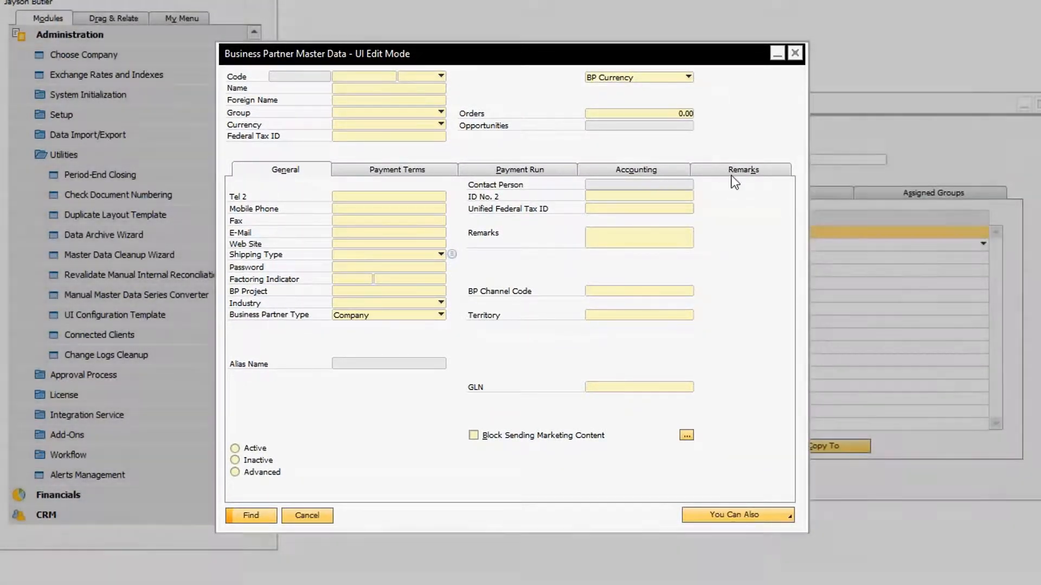
Add a new tab named Info to the Business Partner Master Data form.
right_click(737, 170)
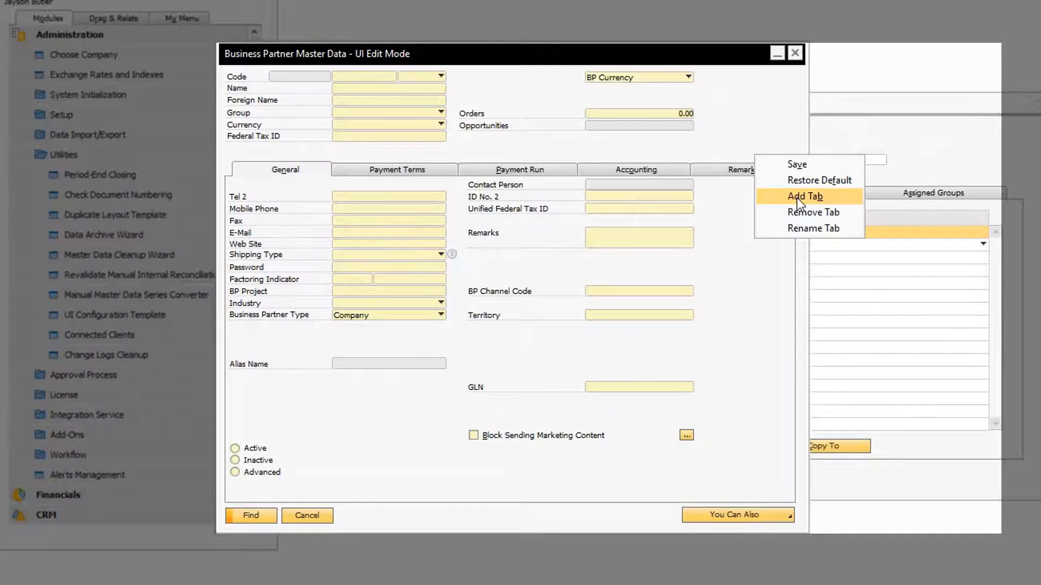
left_click(797, 198)
type("Inc")
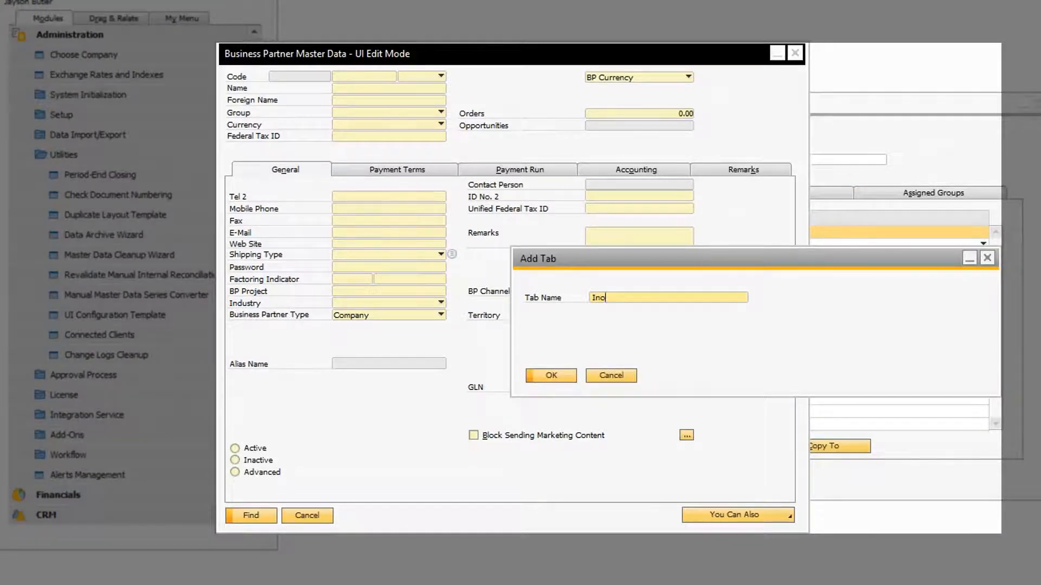
key("BackSpace")
type("fo")
left_click(549, 378)
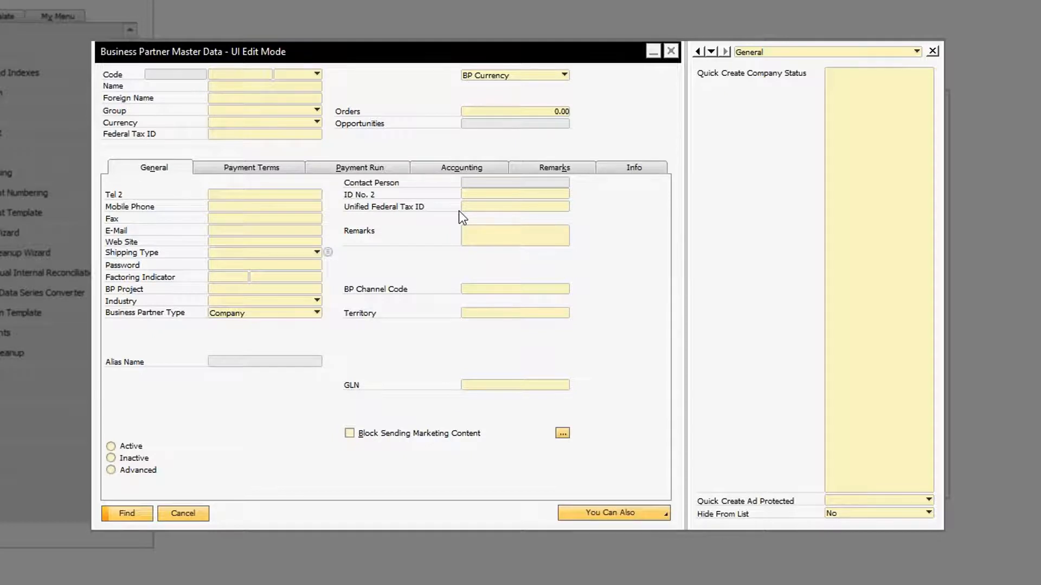
Place the user-defined Quick Create Company Status field at the top of the Info tab, with its whole label inside the tab.
left_click(628, 167)
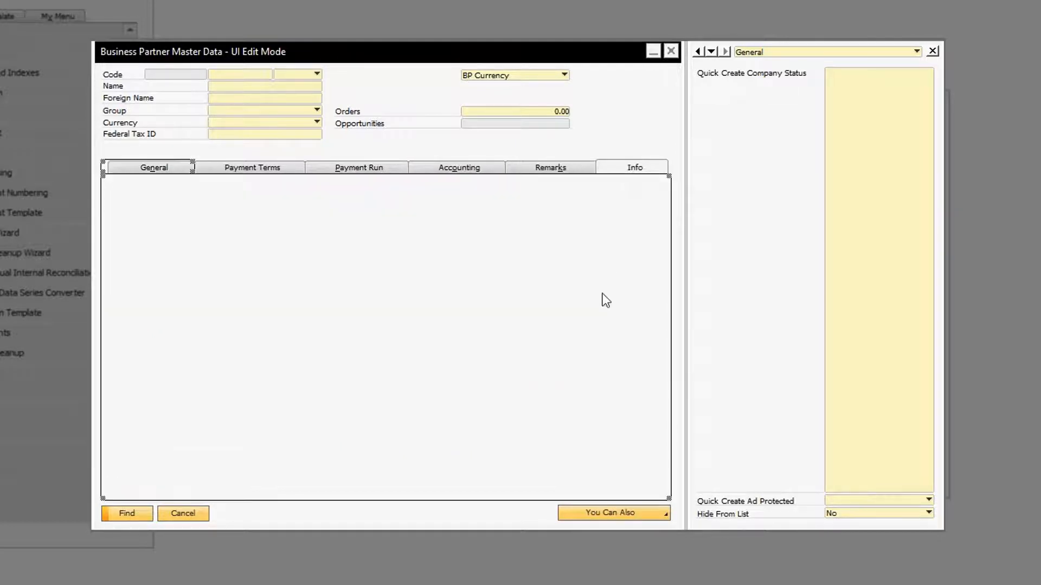
left_click(854, 126)
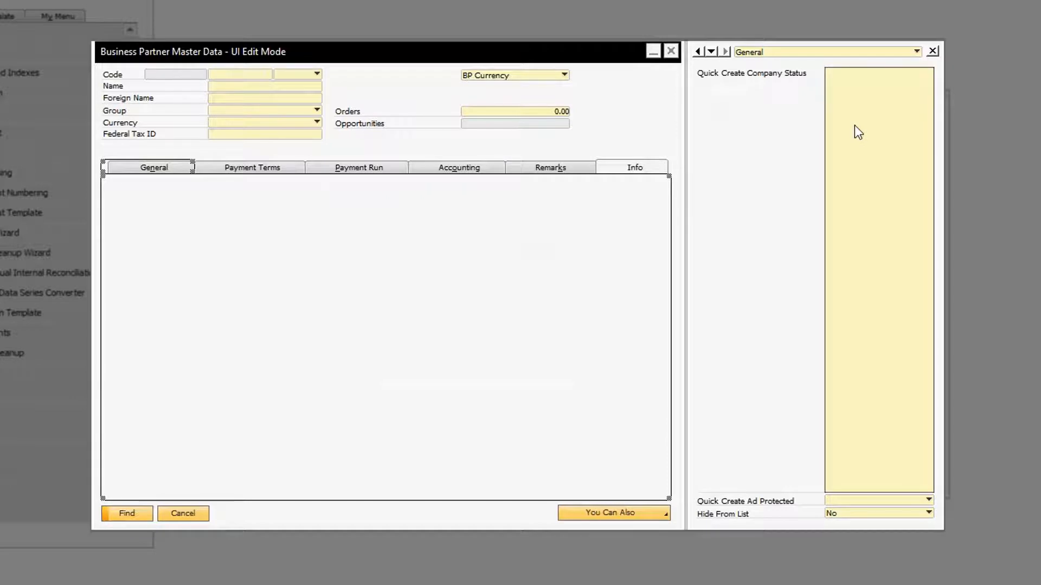
left_click_drag(855, 126, 191, 252)
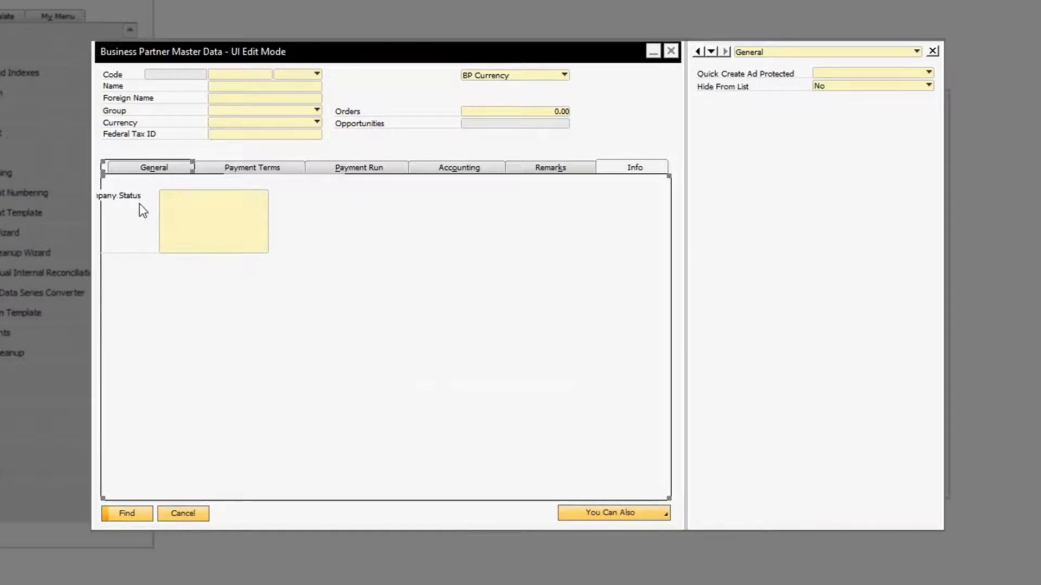
left_click(193, 218)
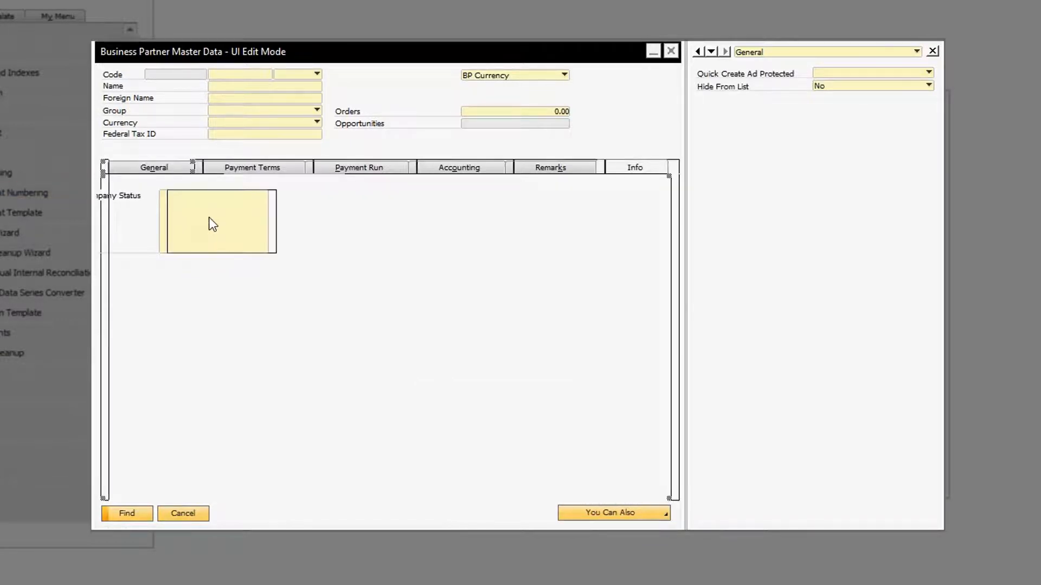
left_click_drag(199, 217, 207, 217)
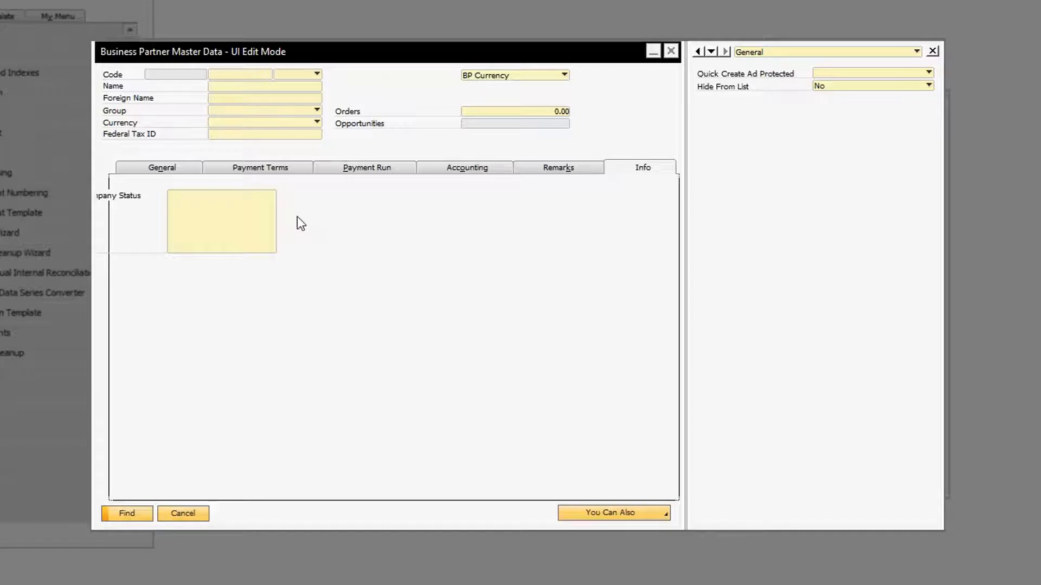
left_click(261, 215)
left_click_drag(262, 214, 366, 222)
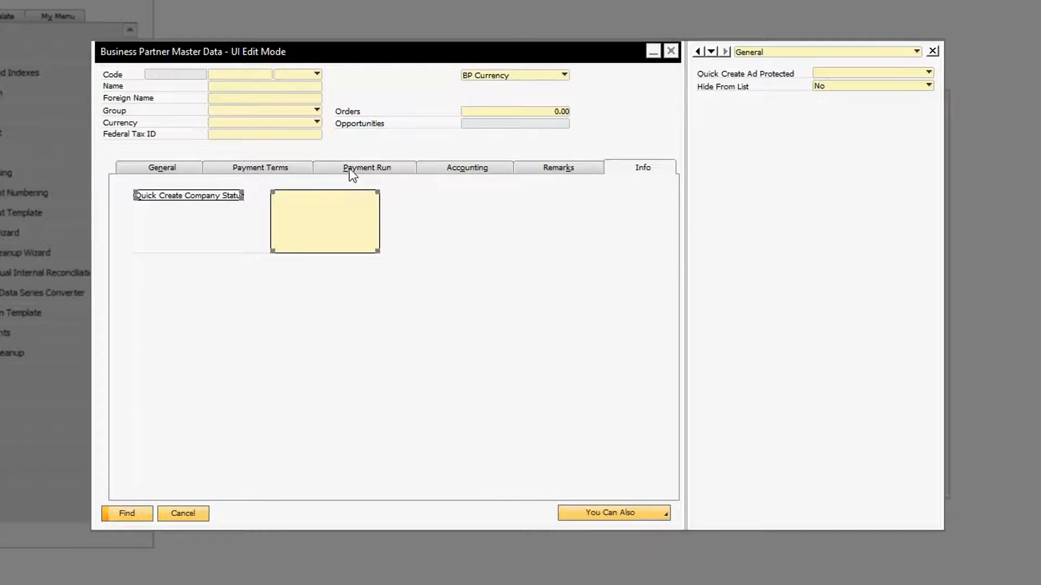
Move the House Bank field group from the Payment Run tab to the Info tab, below Quick Create Company Status.
left_click(288, 166)
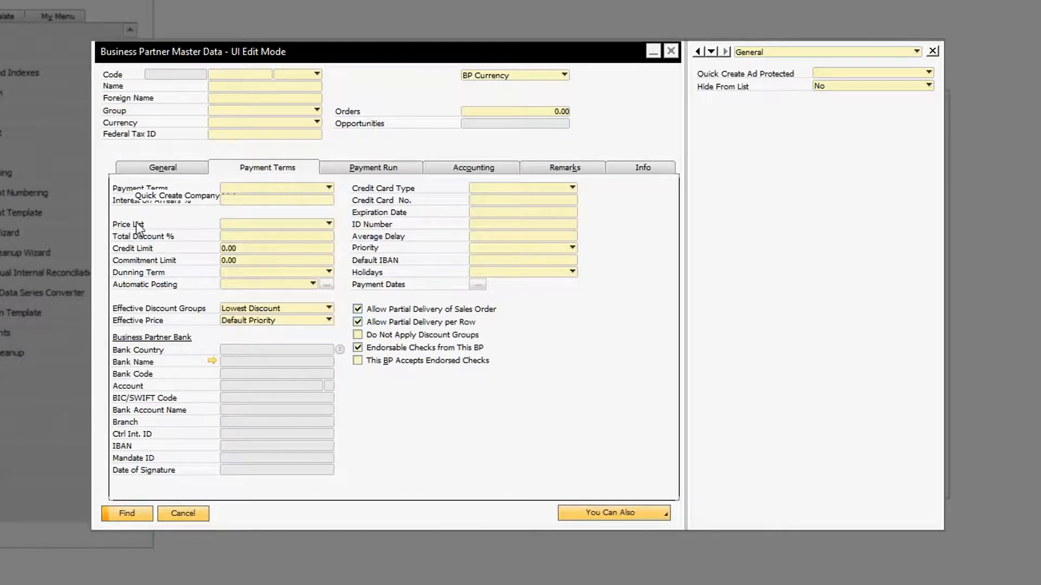
left_click(356, 171)
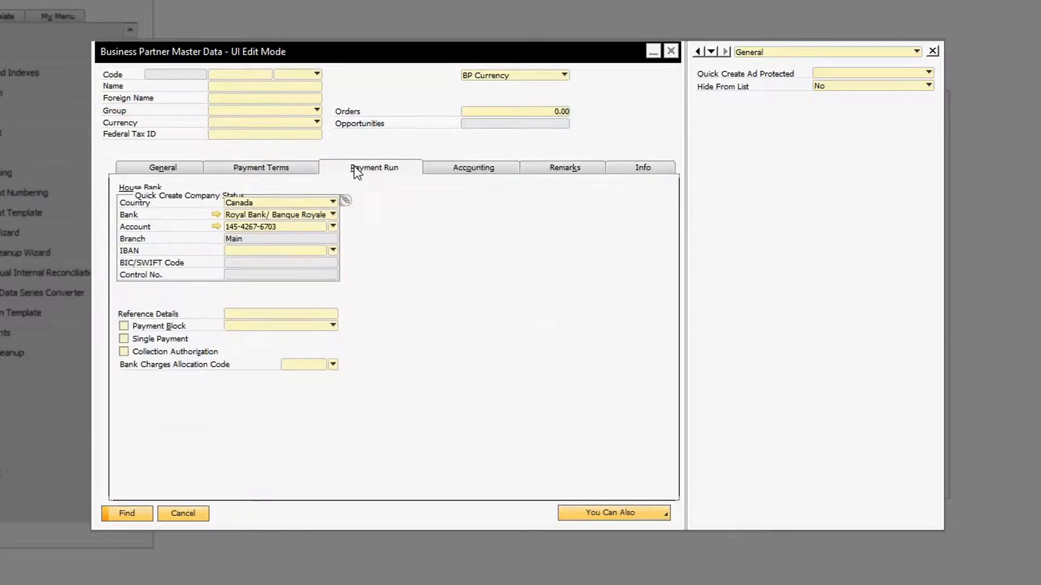
left_click(123, 197)
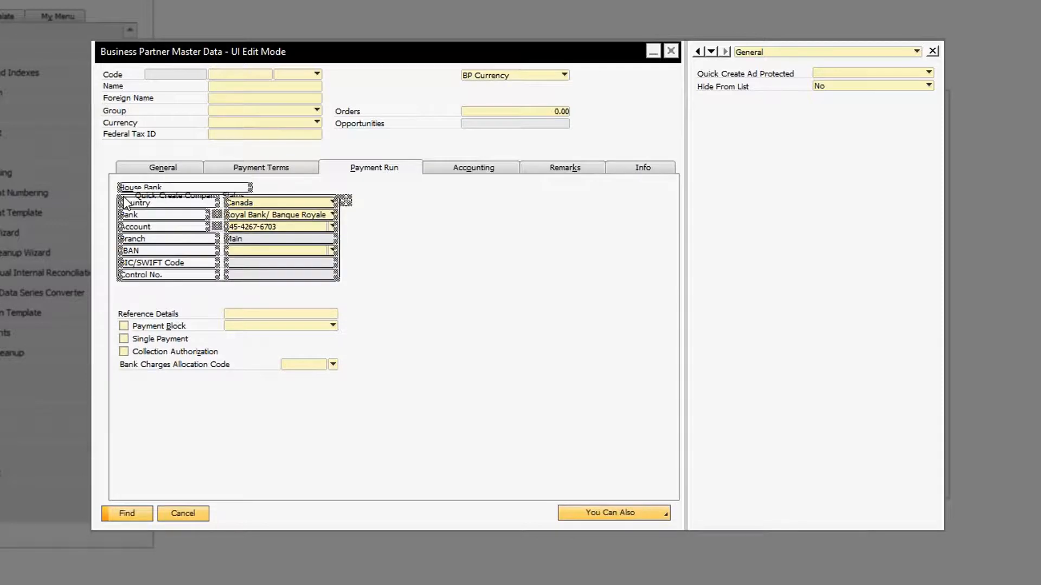
left_click(183, 186)
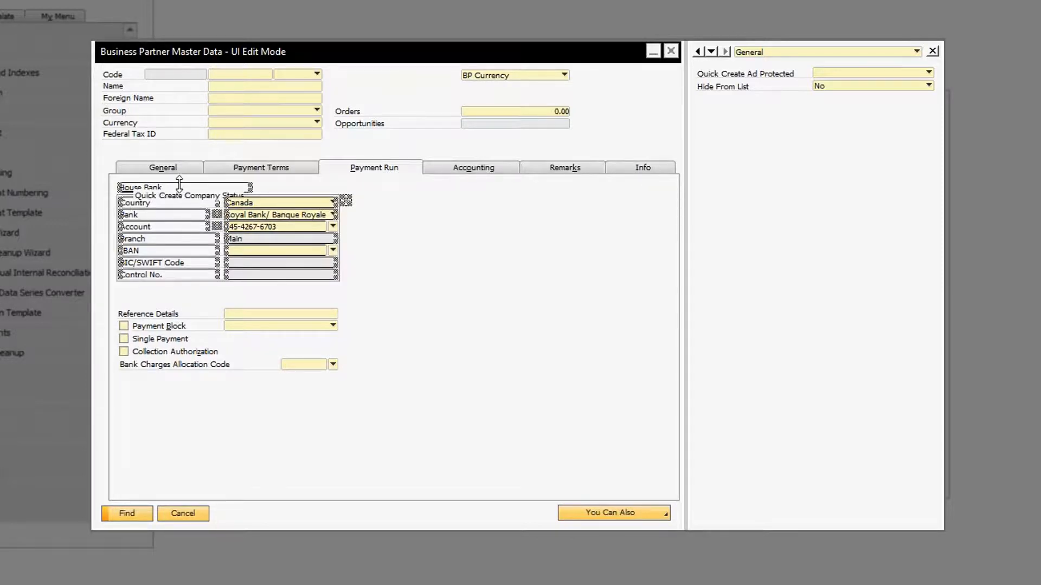
left_click_drag(183, 187, 374, 66)
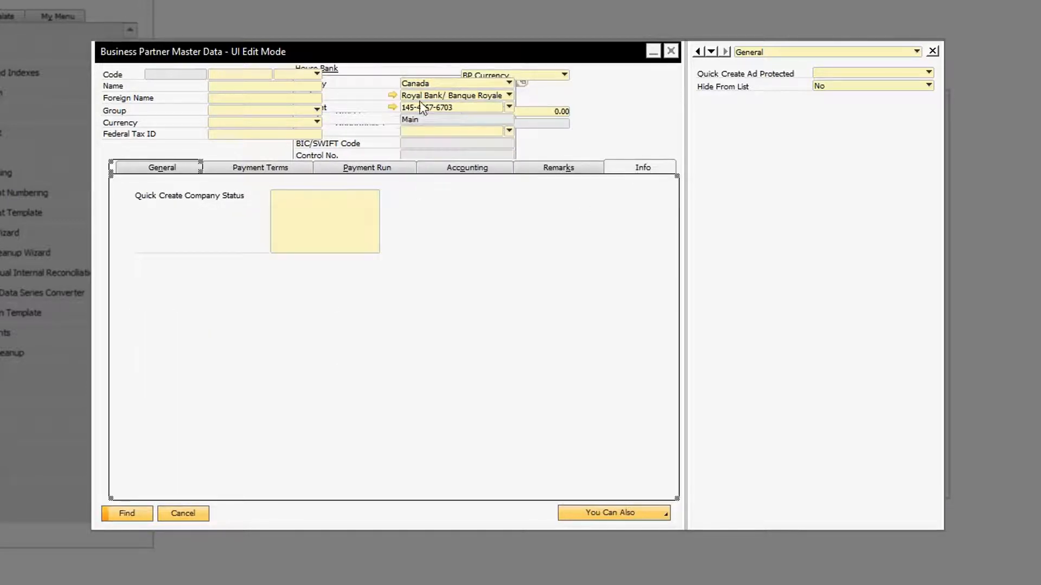
left_click_drag(365, 70, 211, 273)
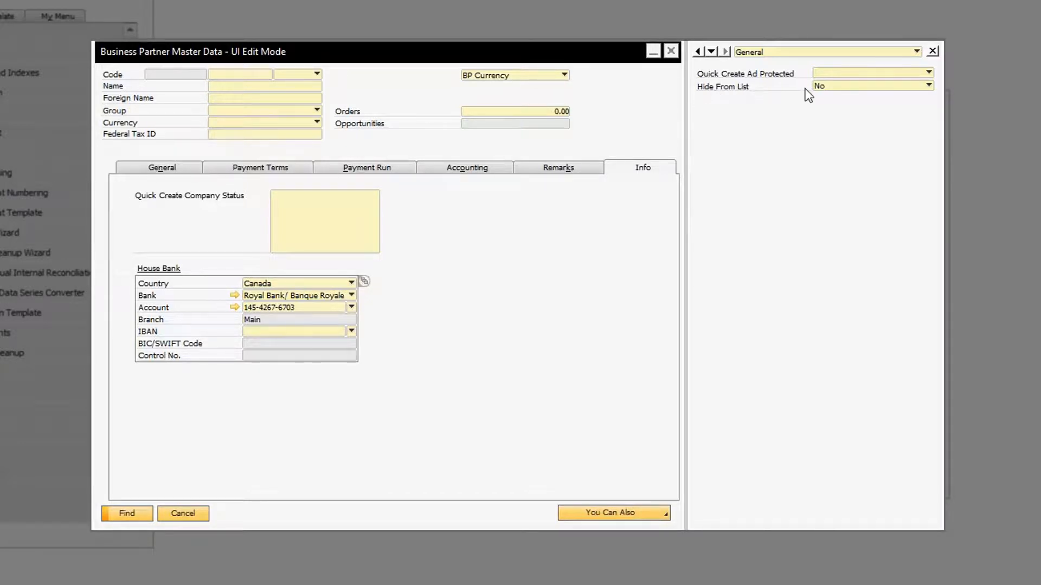
Place the Hide From List field under Quick Create Company Status and move the House Bank group down to make room.
left_click_drag(837, 85, 320, 266)
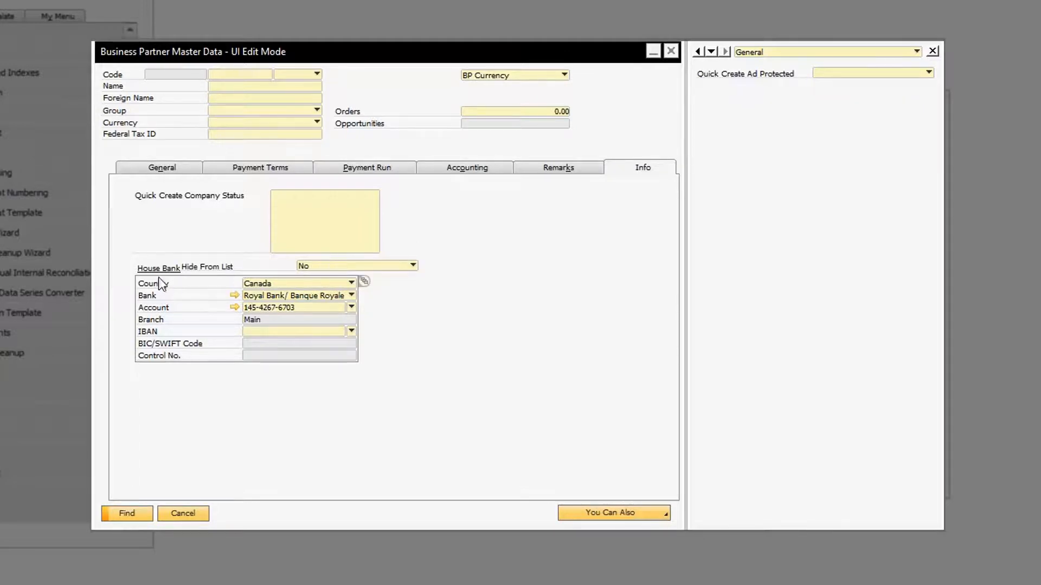
left_click_drag(155, 270, 157, 313)
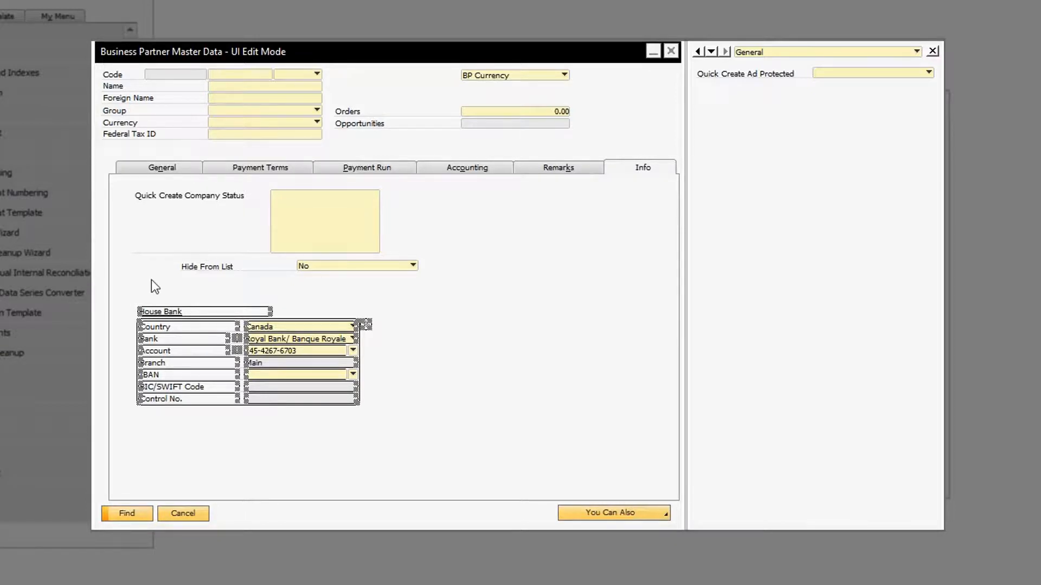
Left-align the Quick Create Company Status, Hide From List and House Bank fields on the Info tab.
left_click(201, 266)
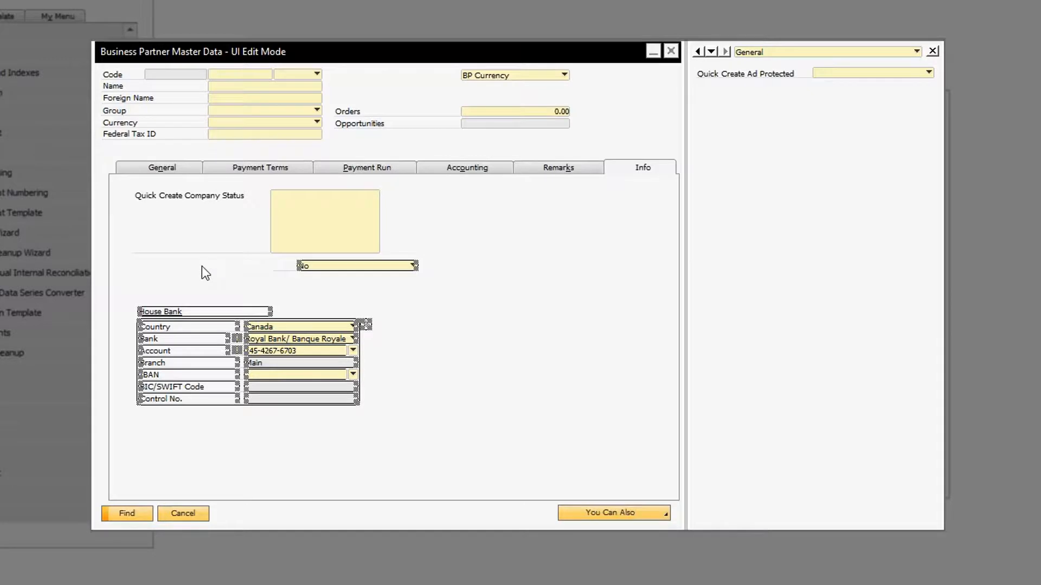
left_click(161, 197)
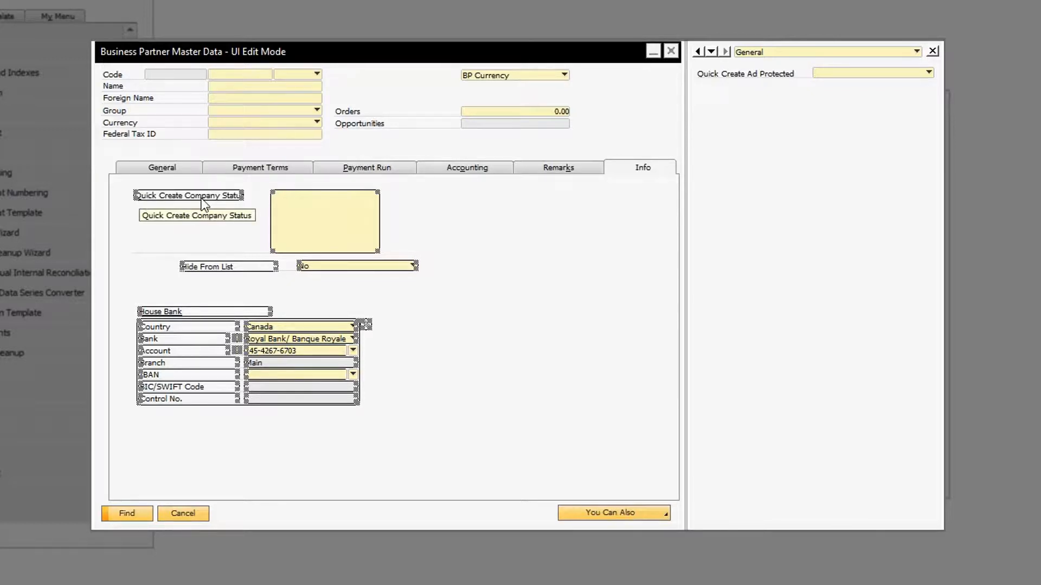
right_click(142, 202)
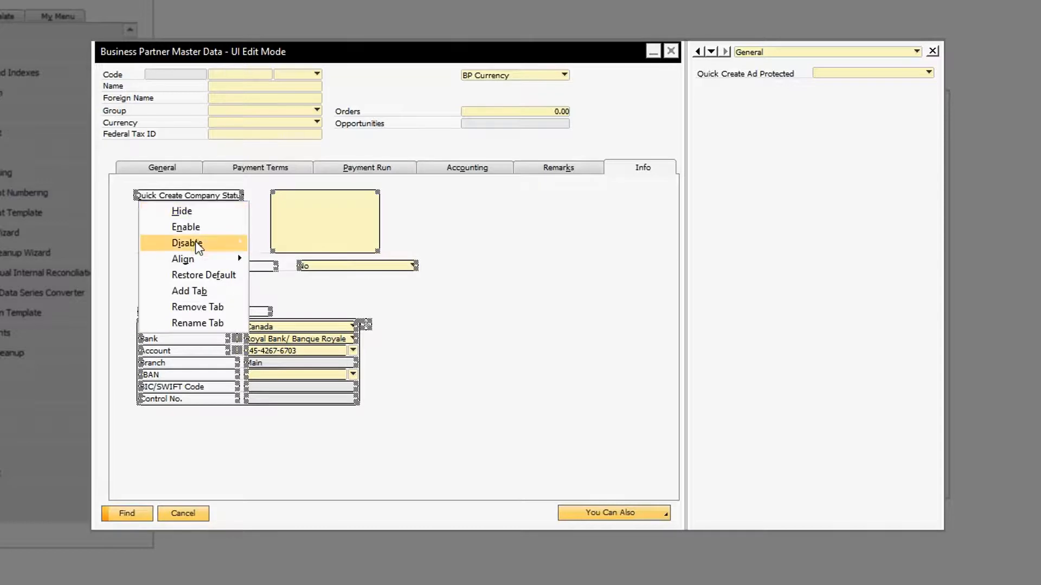
mouse_move(238, 259)
left_click(271, 256)
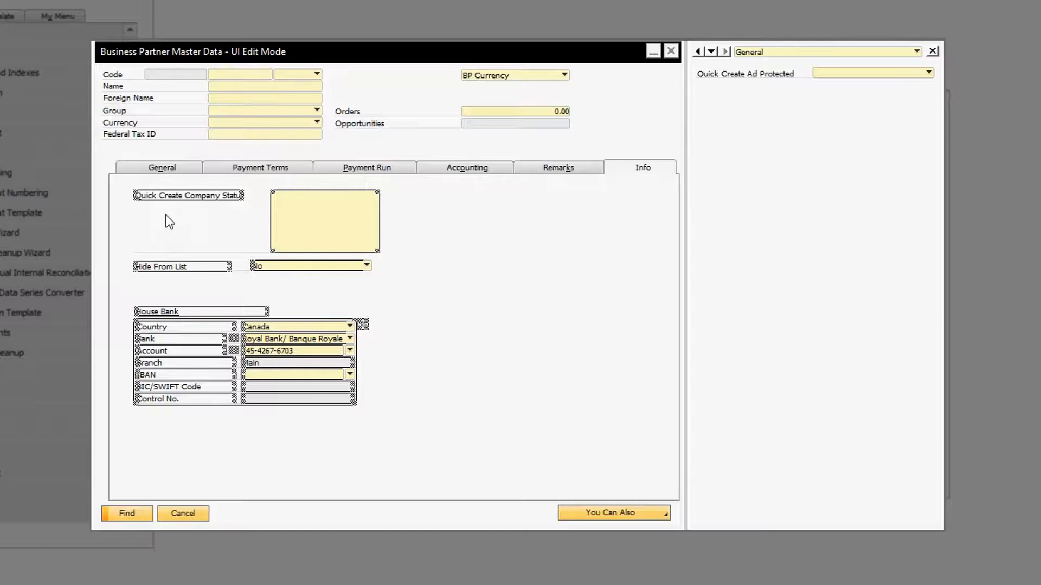
Resize the Quick Create Company Status box on the Info tab to a single-line height, widening it on both sides.
left_click(382, 216)
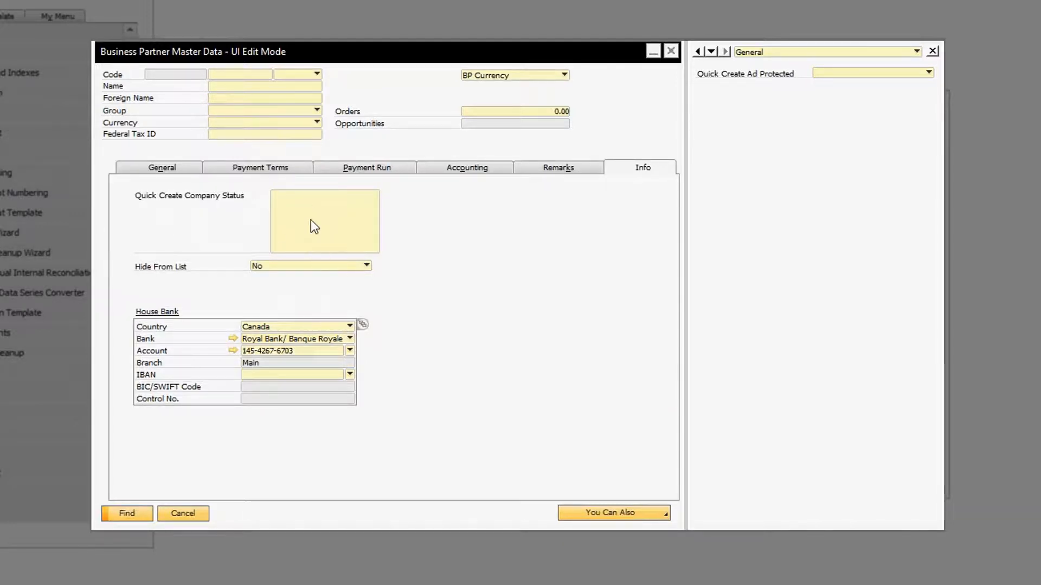
left_click(366, 250)
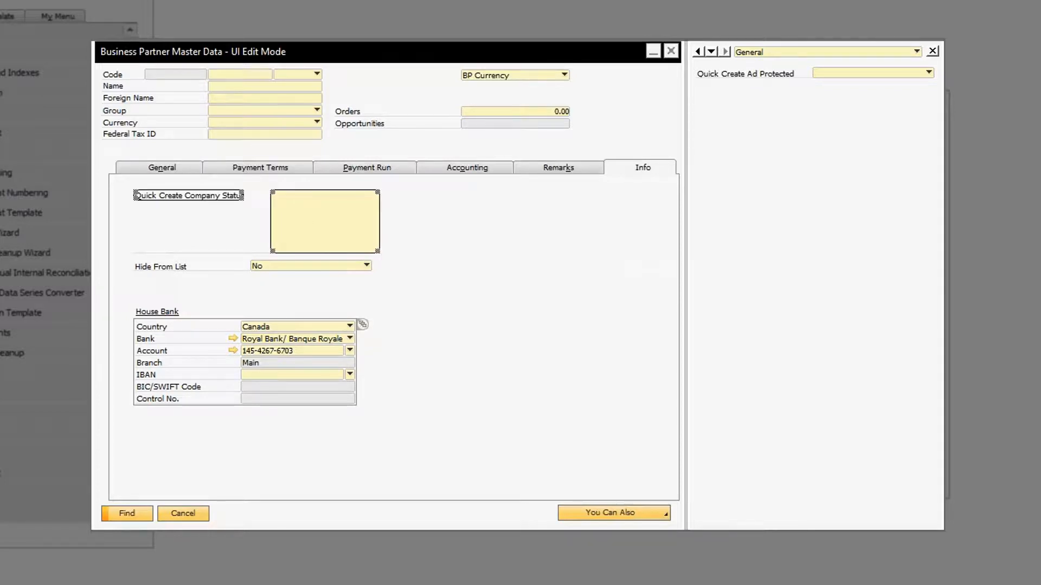
left_click_drag(377, 251, 483, 203)
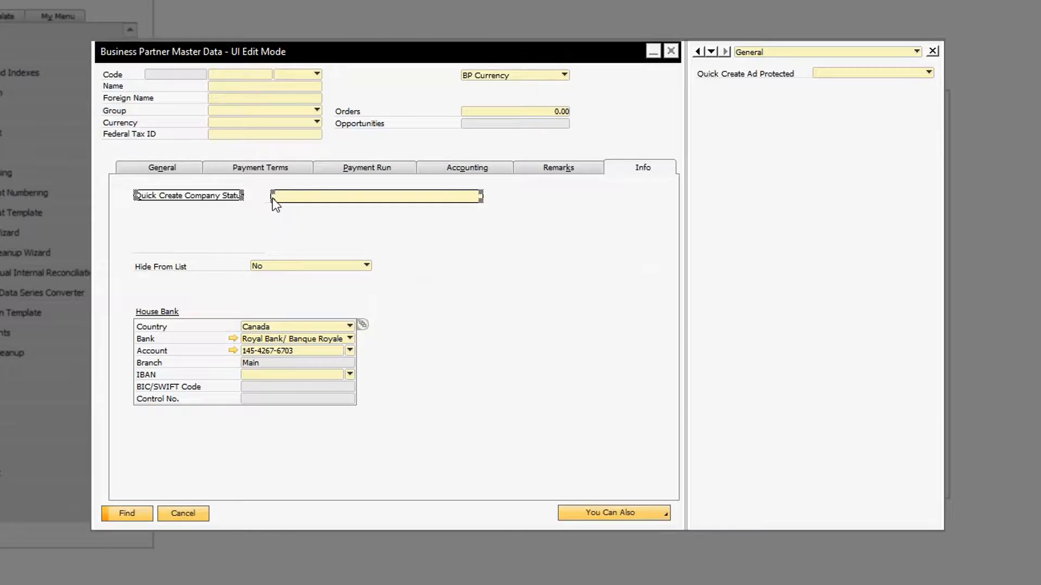
left_click_drag(273, 196, 253, 196)
left_click(272, 216)
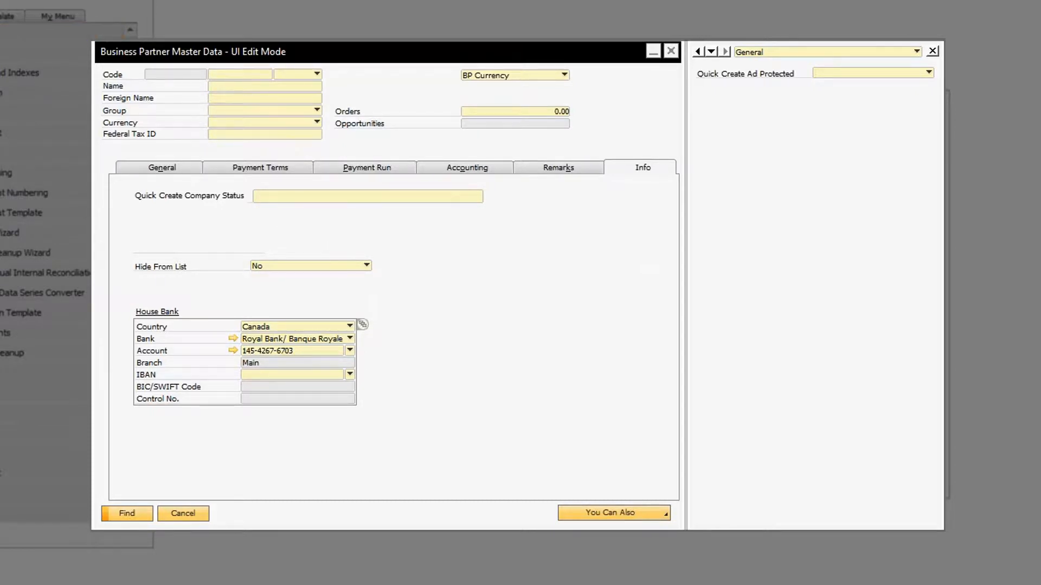
Save the Business Partner Master Data form layout and close its UI edit mode.
key("alt+e")
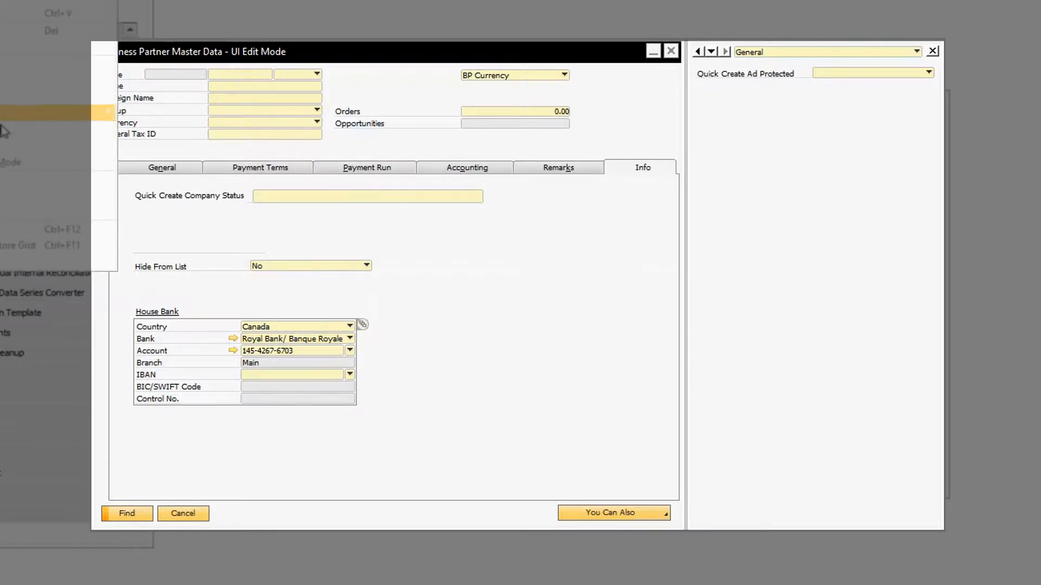
right_click(428, 242)
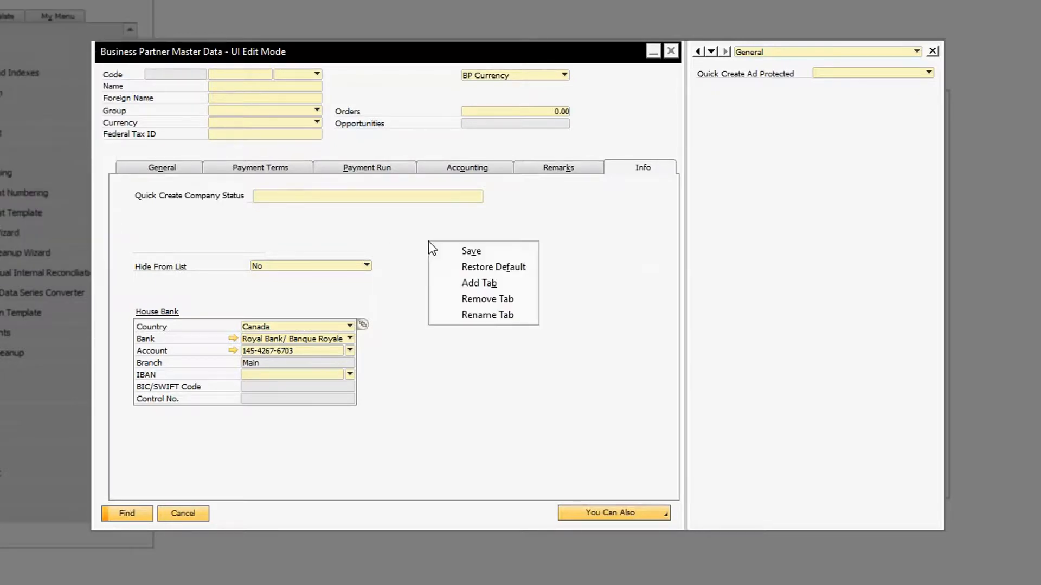
left_click(471, 252)
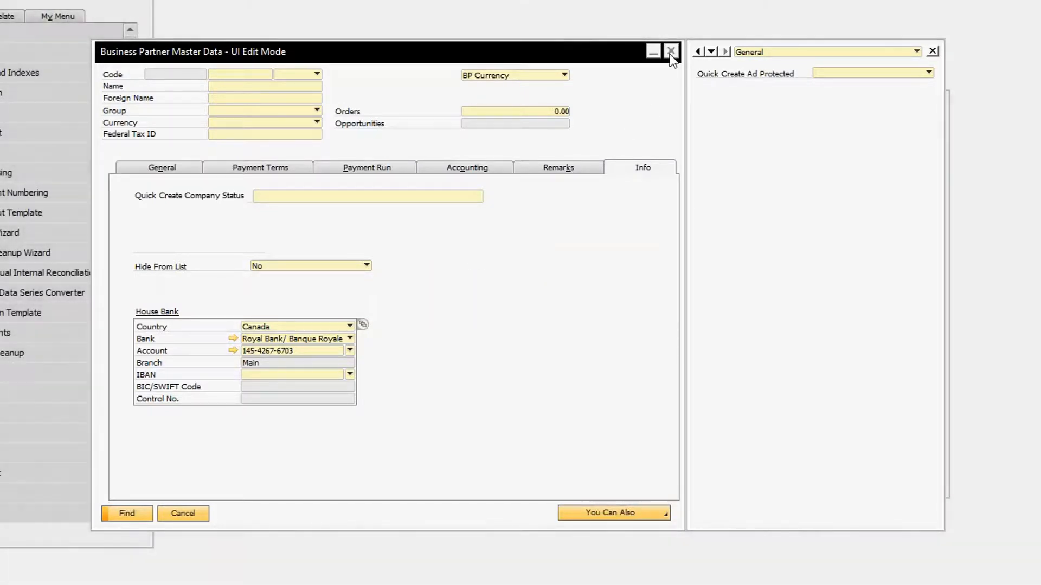
left_click(670, 51)
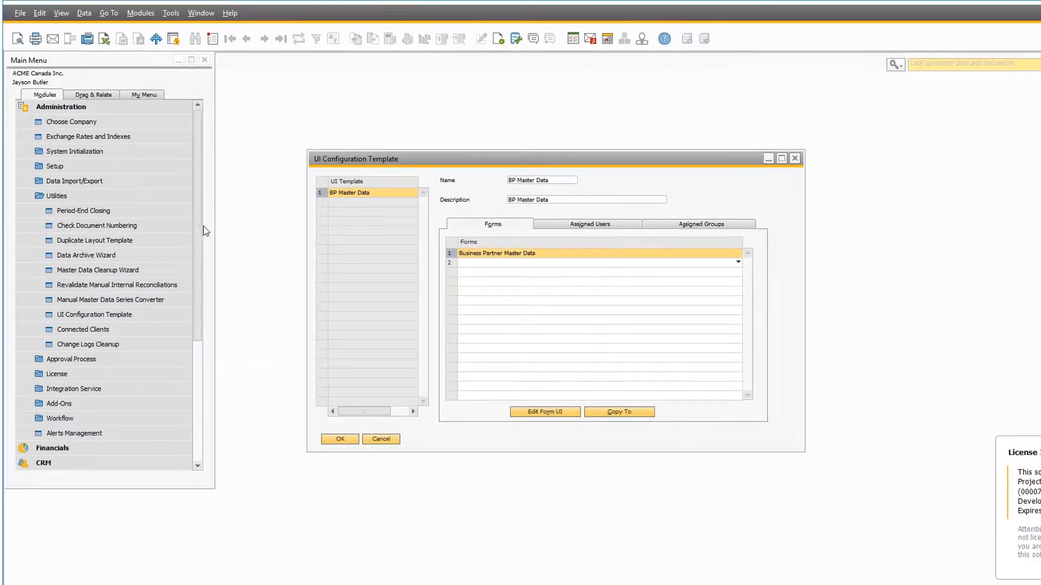
Open the regular Business Partner Master Data form beside the UI Configuration Template window to check its layout, and close it.
left_click_drag(197, 218, 181, 369)
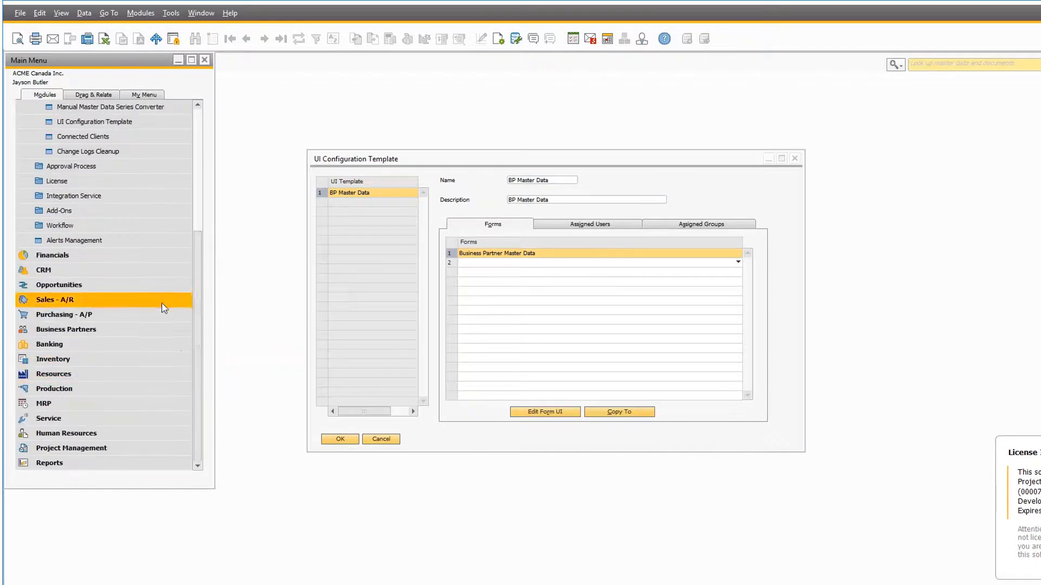
left_click(144, 329)
left_click(105, 215)
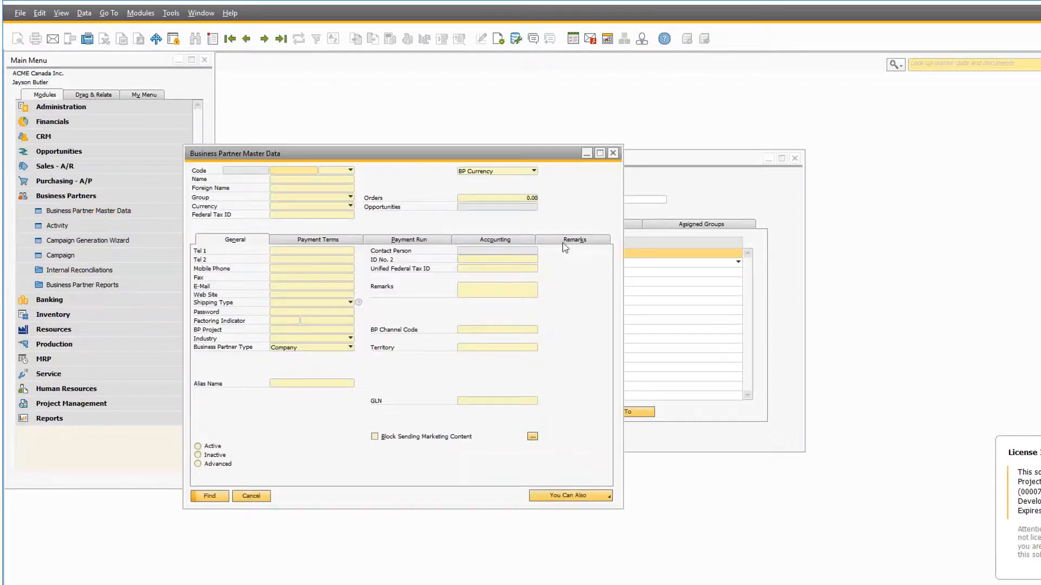
left_click_drag(529, 155, 396, 96)
left_click_drag(573, 157, 763, 95)
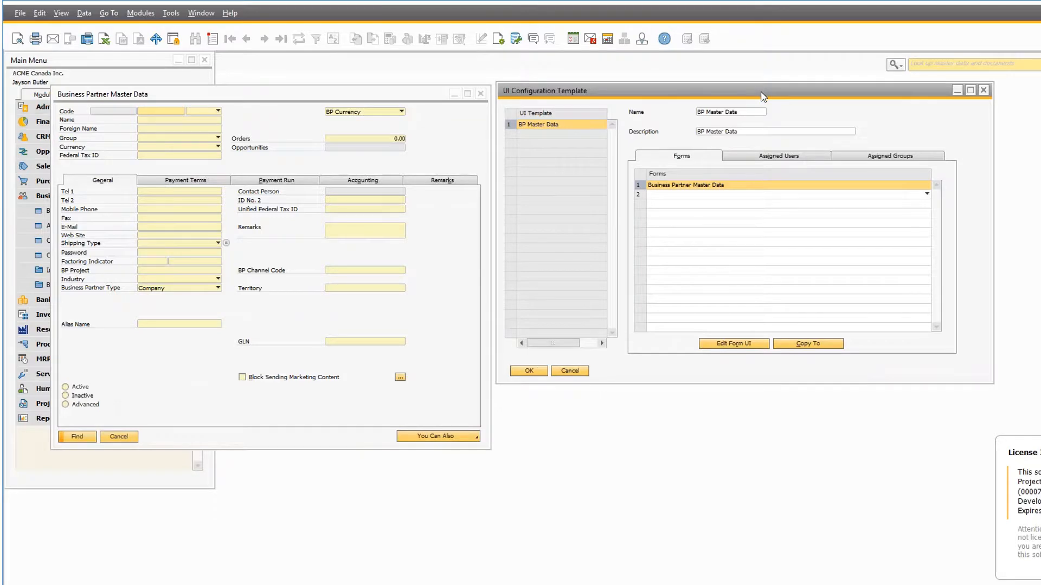
left_click(482, 94)
left_click(483, 95)
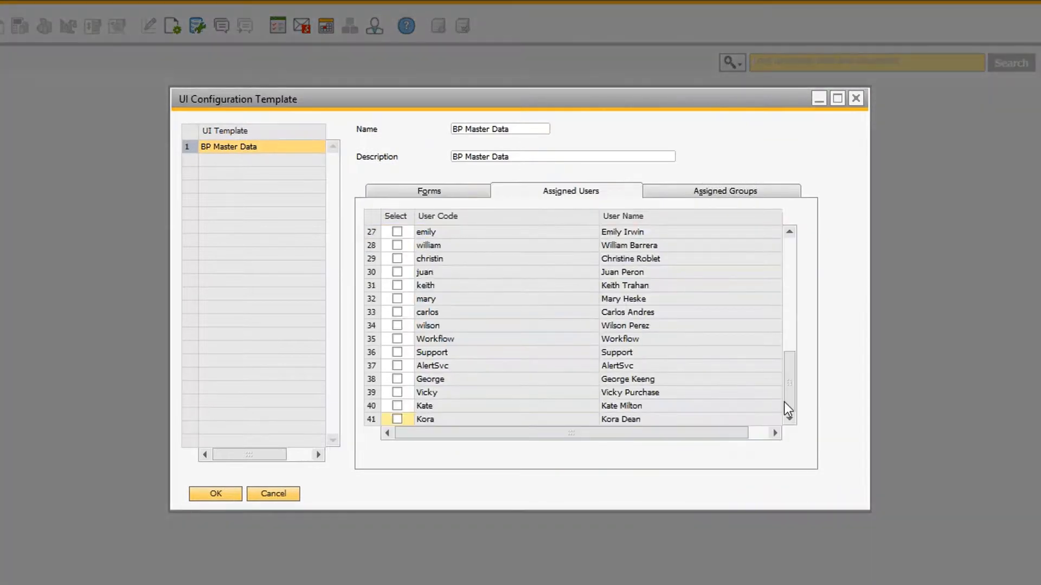
Assign the BP Master Data template to the manager user and save the assignment.
left_click_drag(784, 402, 795, 262)
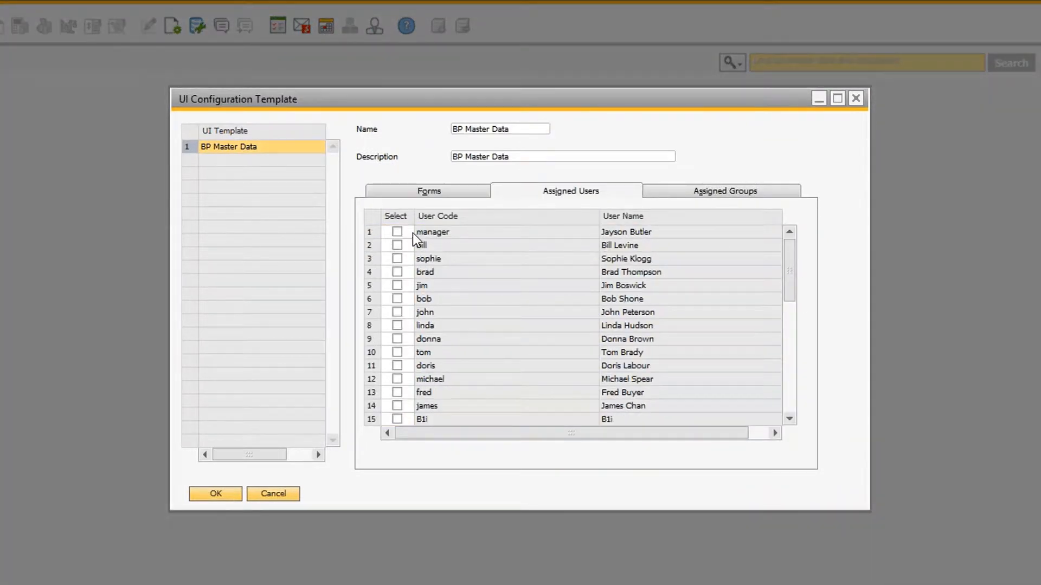
left_click(398, 232)
left_click(218, 495)
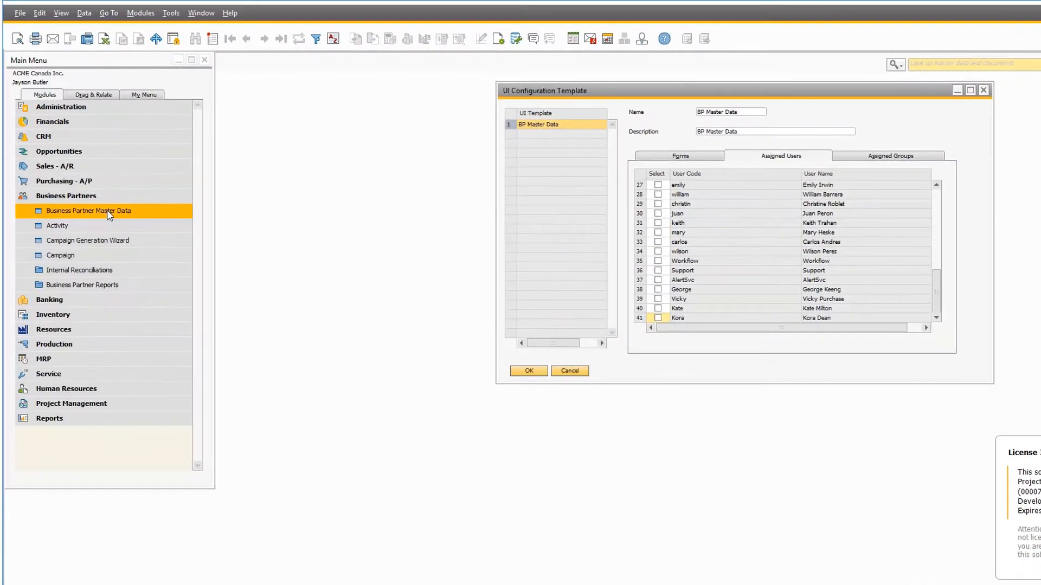
Reopen the regular Business Partner Master Data form, examine its Info tab, and close the form.
left_click(109, 212)
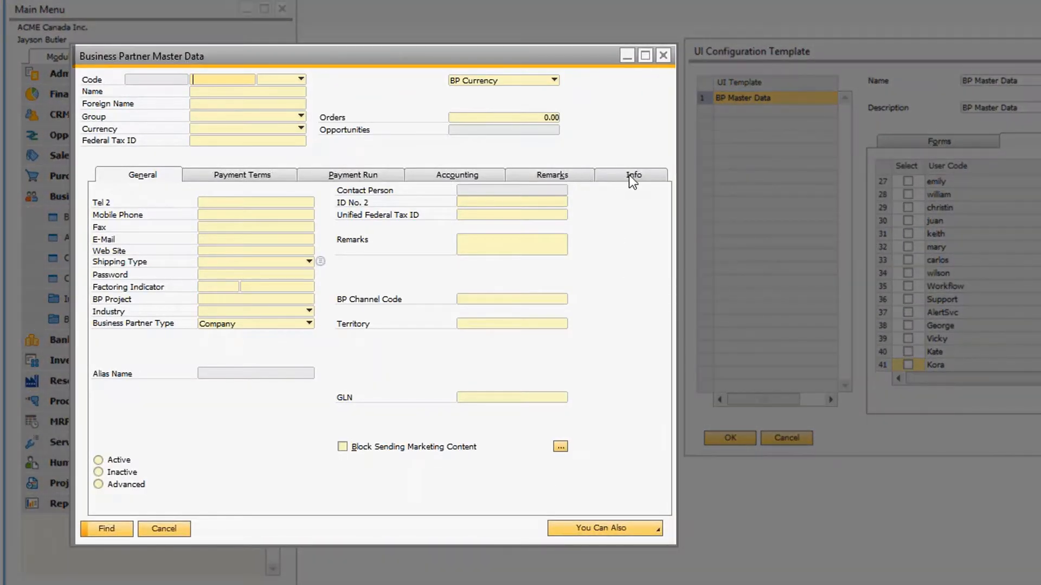
left_click(628, 175)
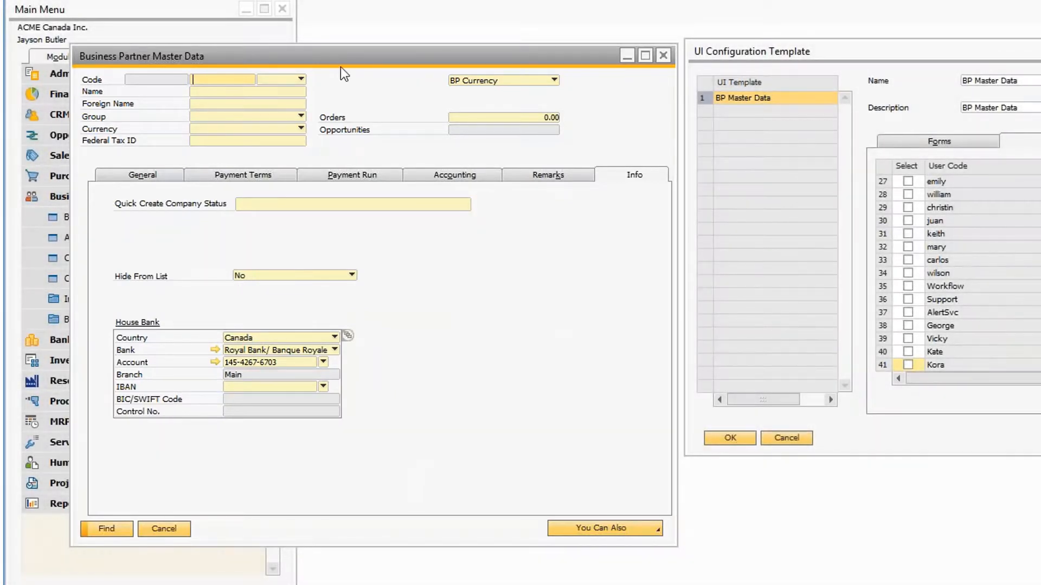
left_click_drag(340, 66, 464, 84)
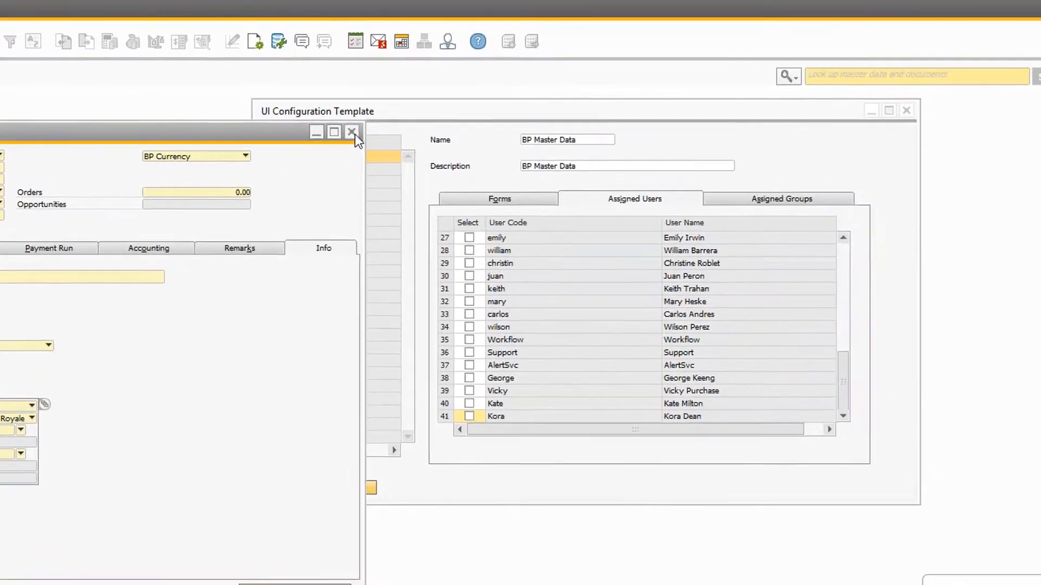
left_click(787, 72)
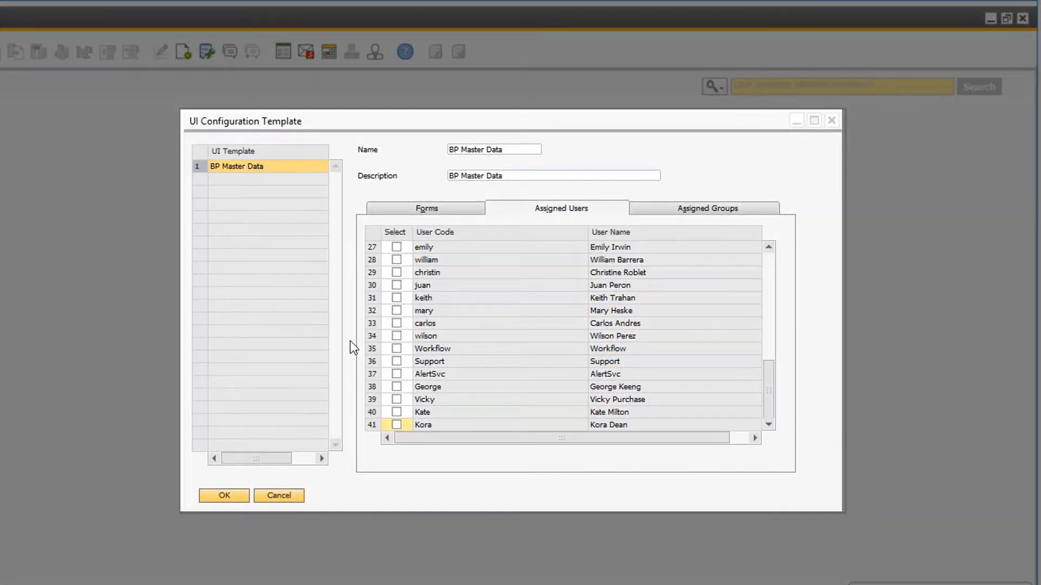
Open the template's Business Partner Master Data form in UI edit mode and bring up its form settings.
left_click(418, 206)
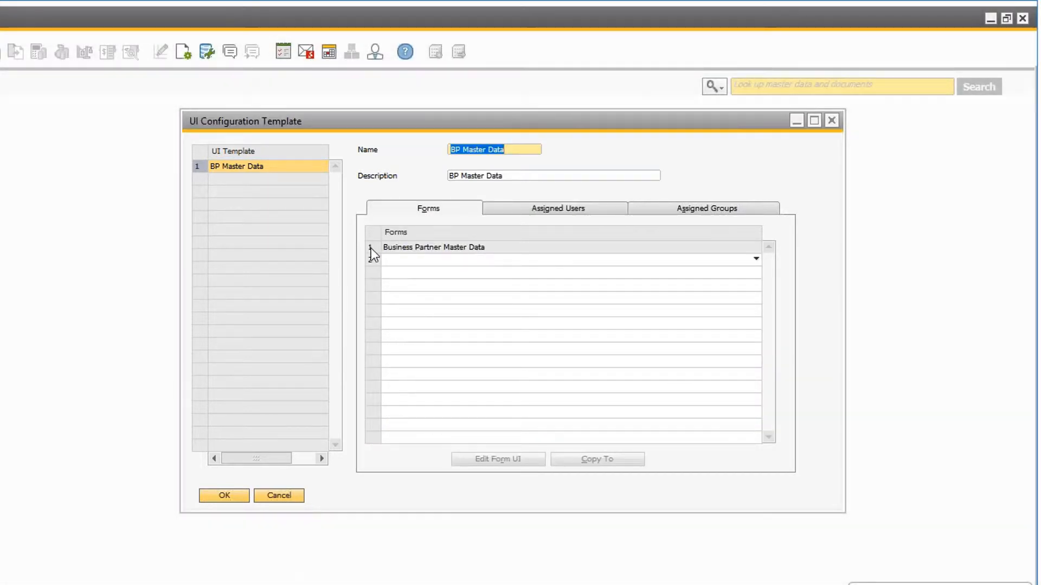
left_click(370, 248)
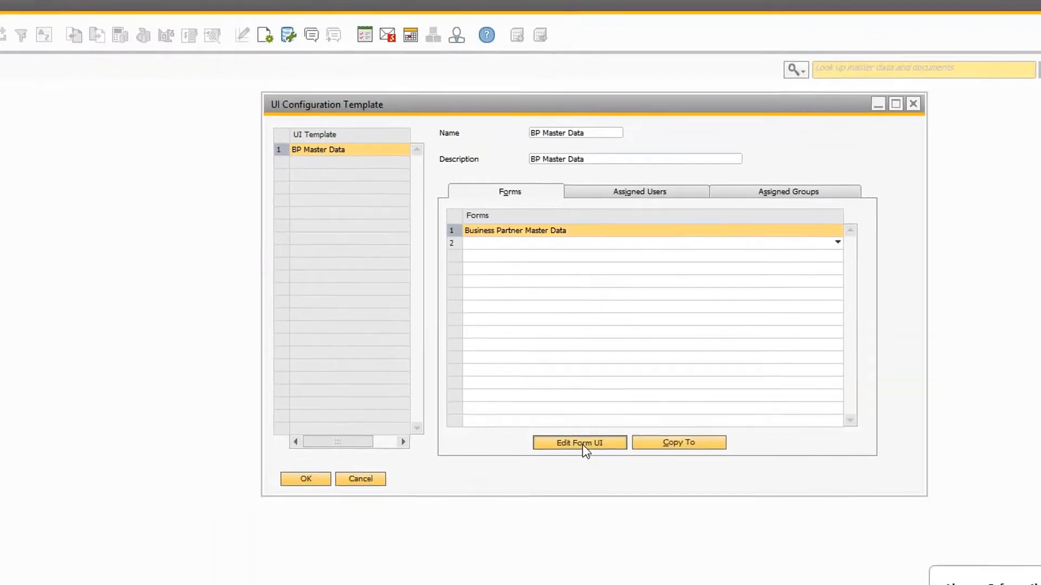
left_click(499, 459)
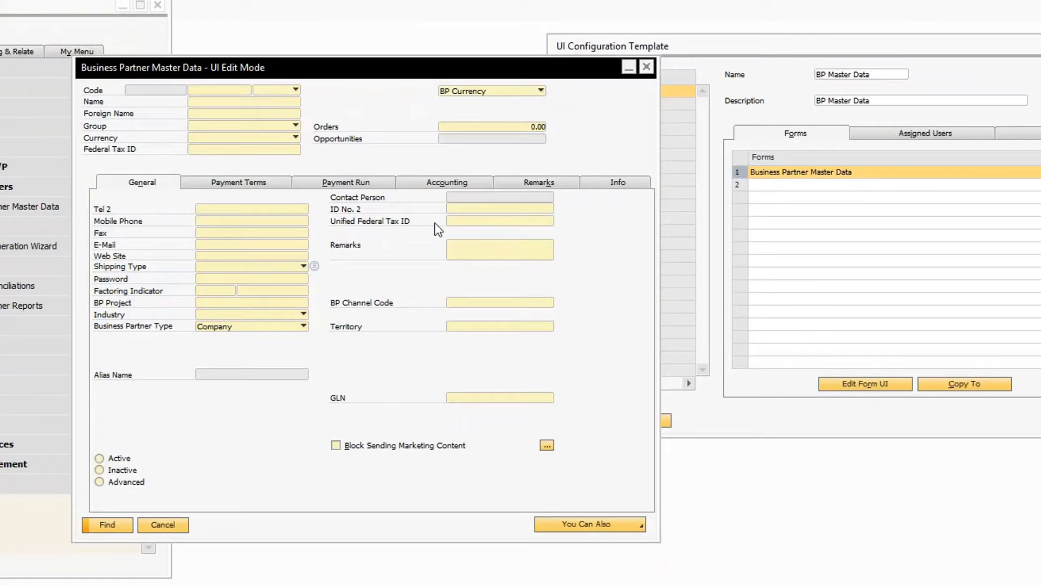
left_click(553, 0)
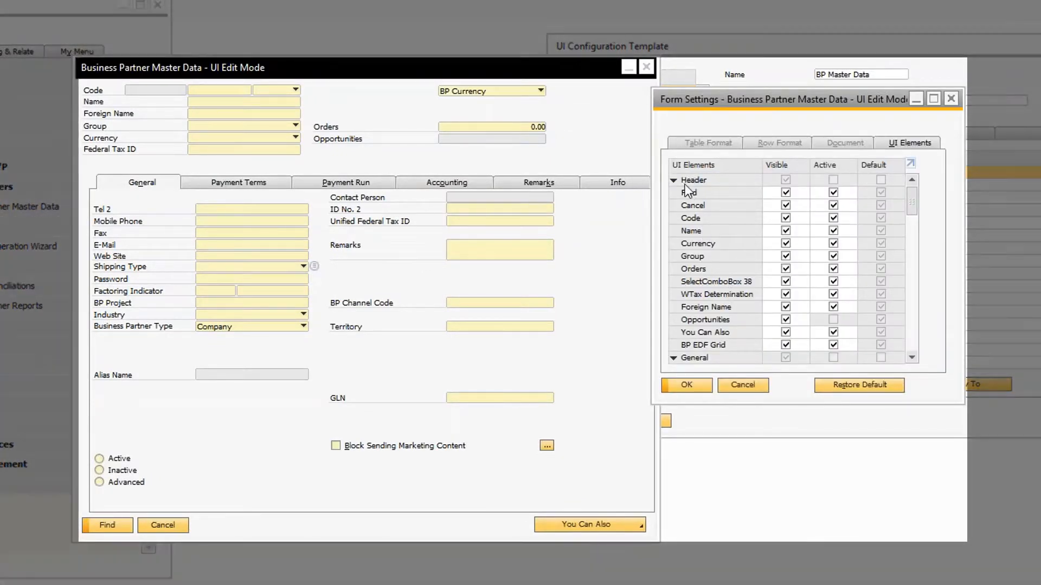
Hide House Bank and make Quick Create Company Status inactive in the Info group of the form's UI elements, and apply the settings.
left_click(673, 180)
left_click(674, 193)
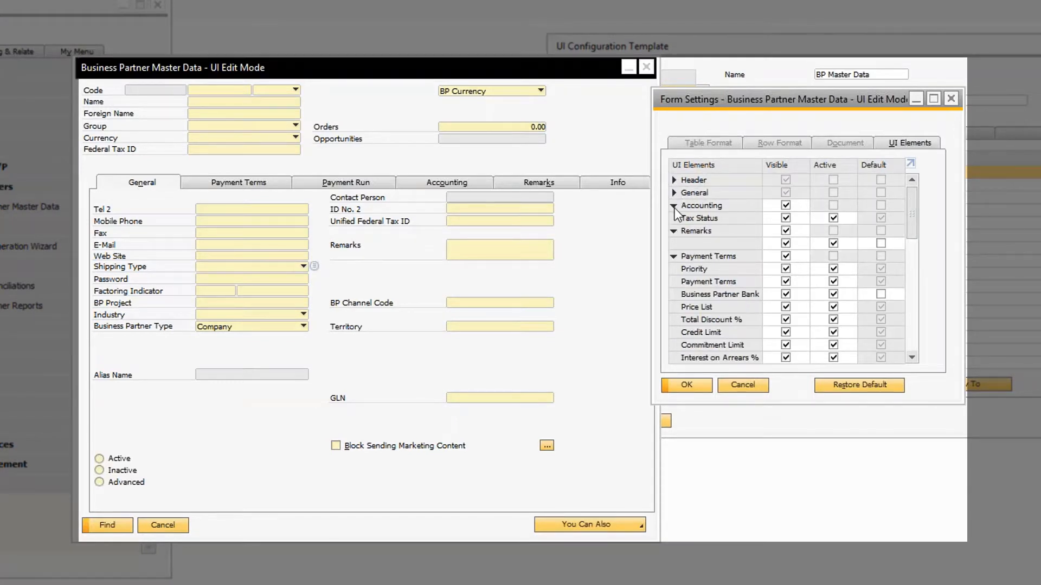
left_click(673, 205)
left_click(673, 219)
left_click(673, 231)
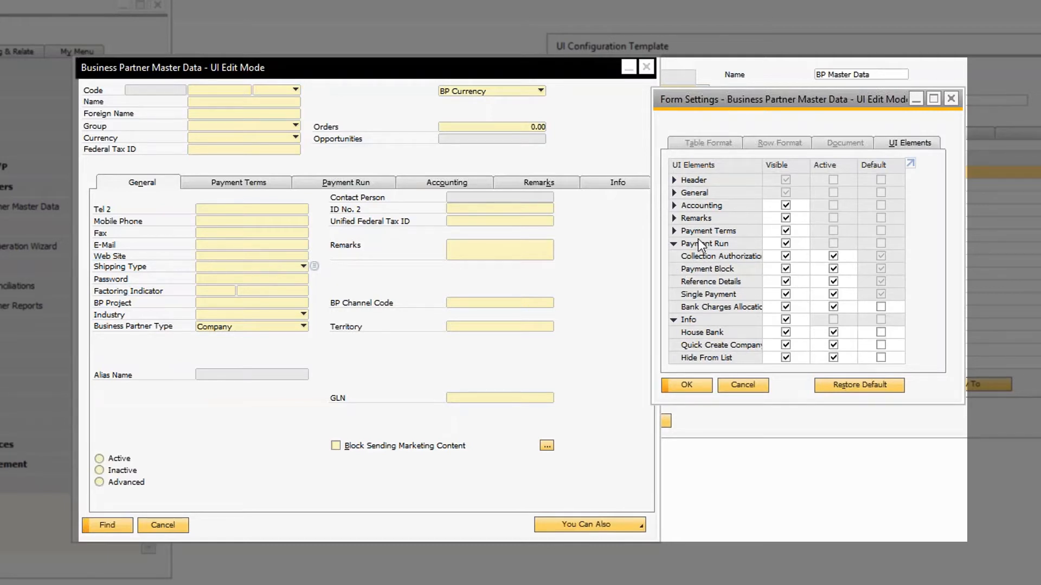
left_click(674, 319)
left_click(674, 319)
left_click(786, 333)
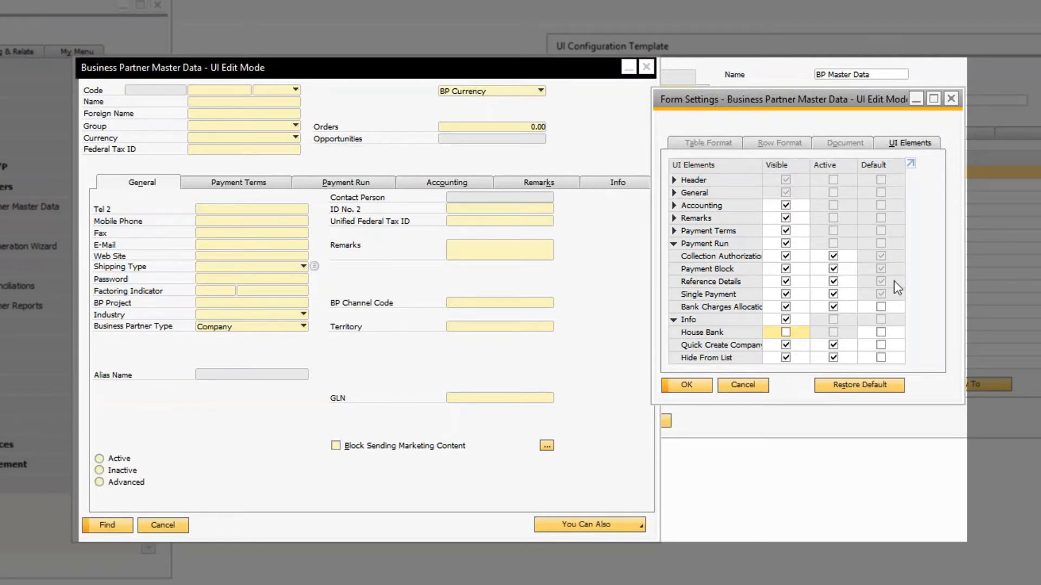
left_click(833, 346)
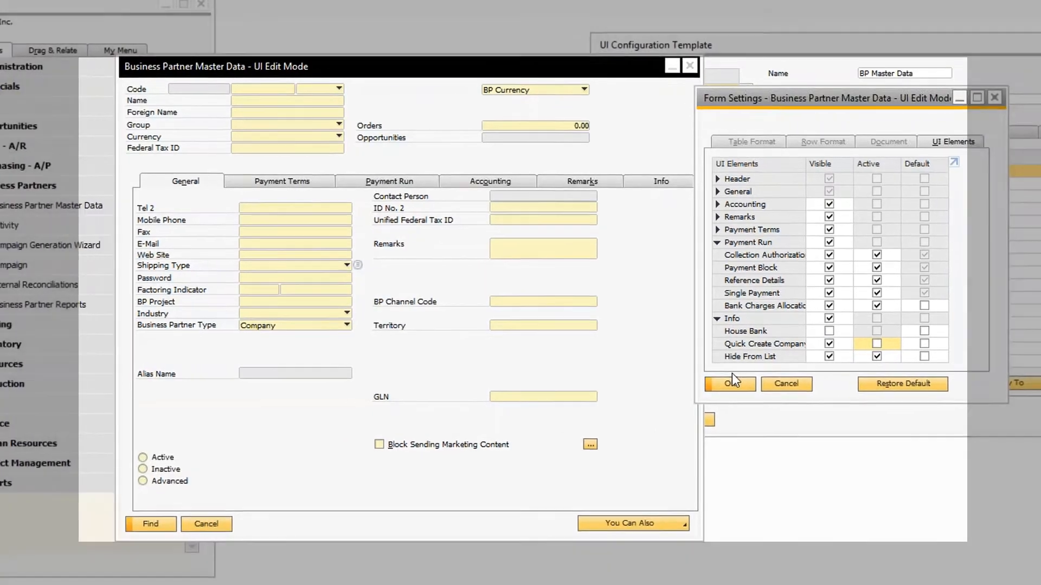
left_click(689, 386)
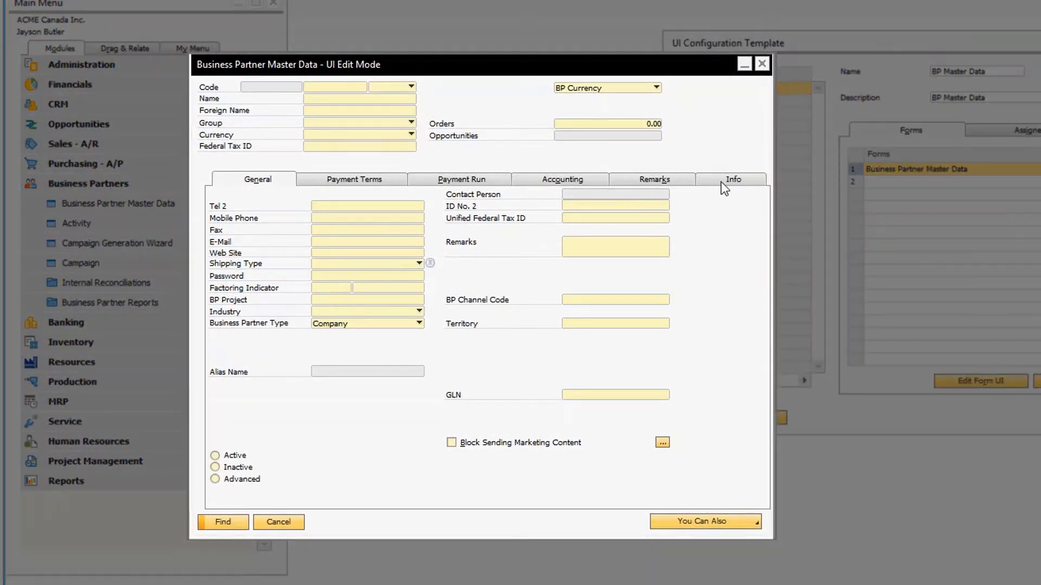
Save the edited form UI, close edit mode, and check the Info tab on the regular Business Partner Master Data form.
left_click(716, 179)
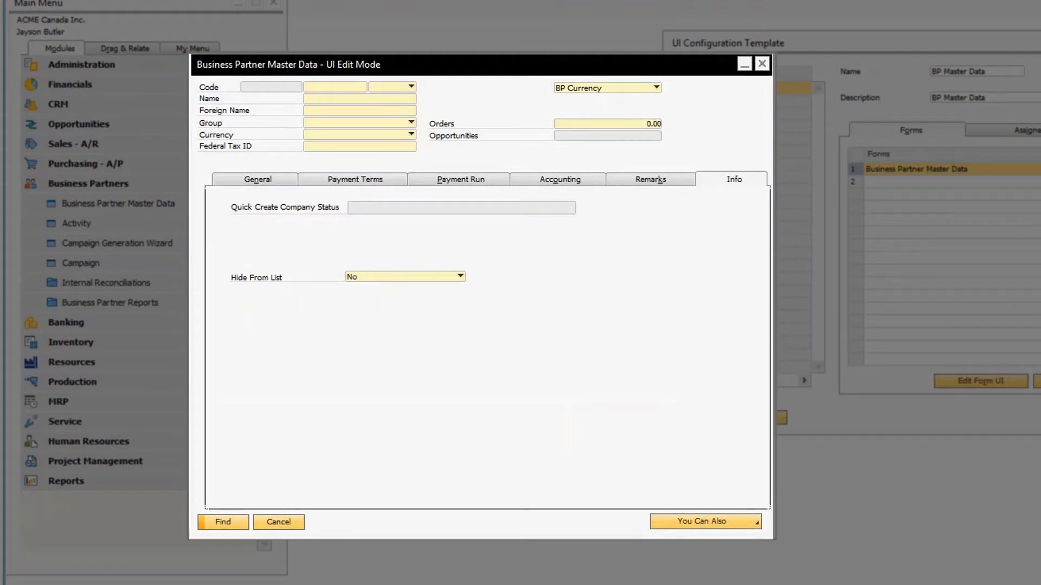
right_click(539, 274)
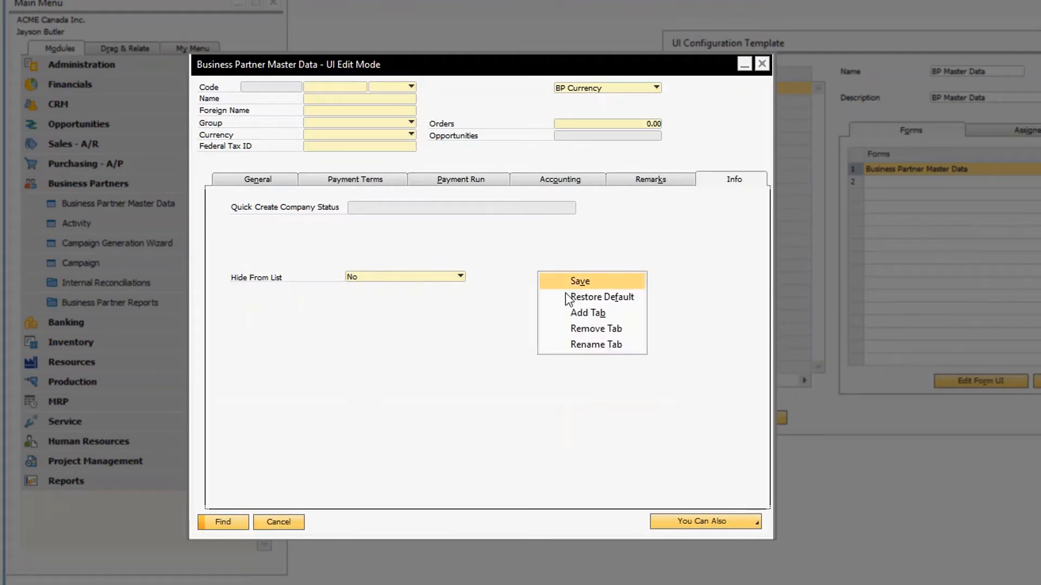
left_click(549, 279)
left_click(761, 63)
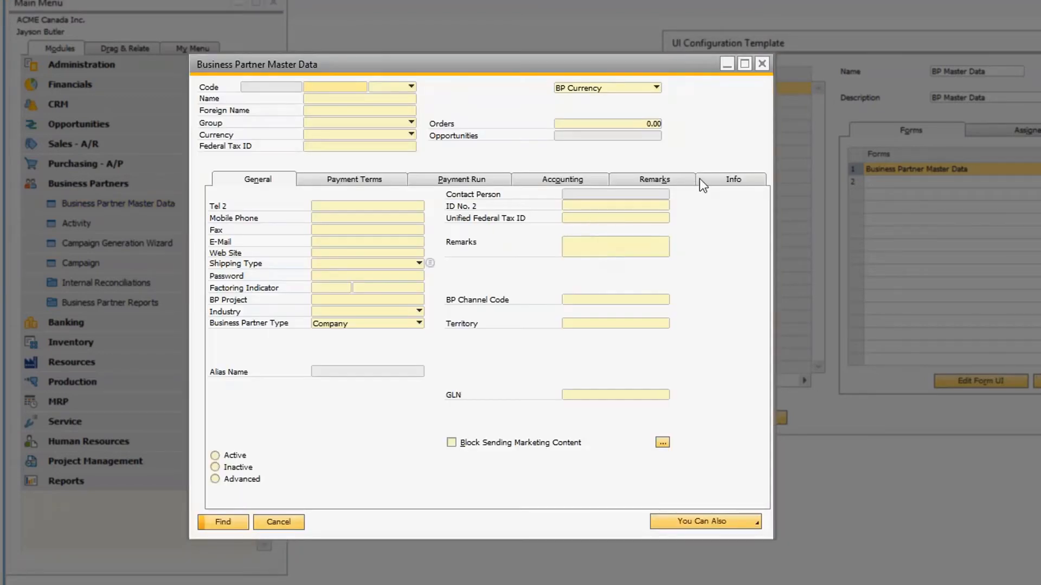
left_click(704, 179)
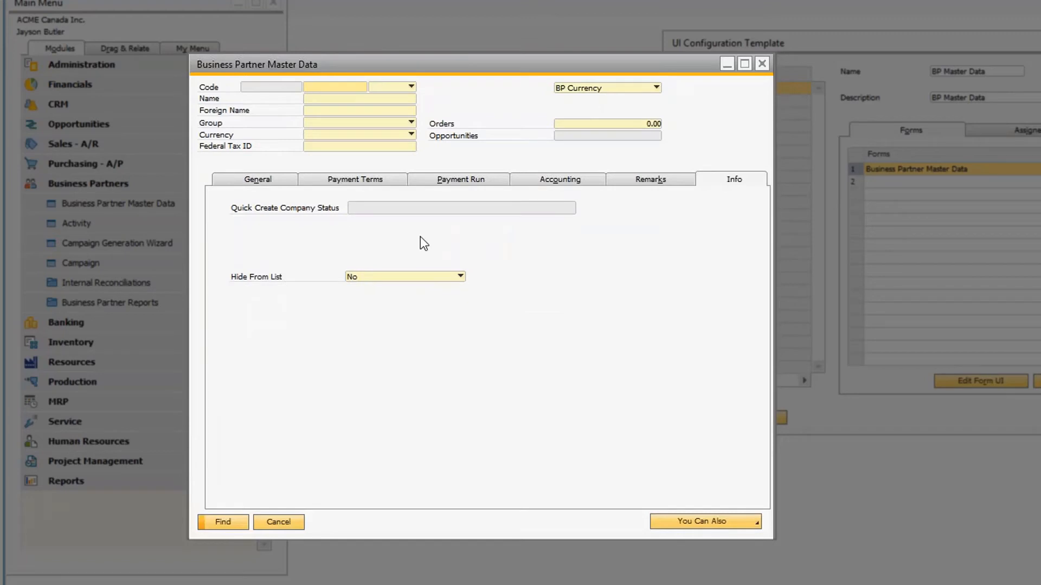